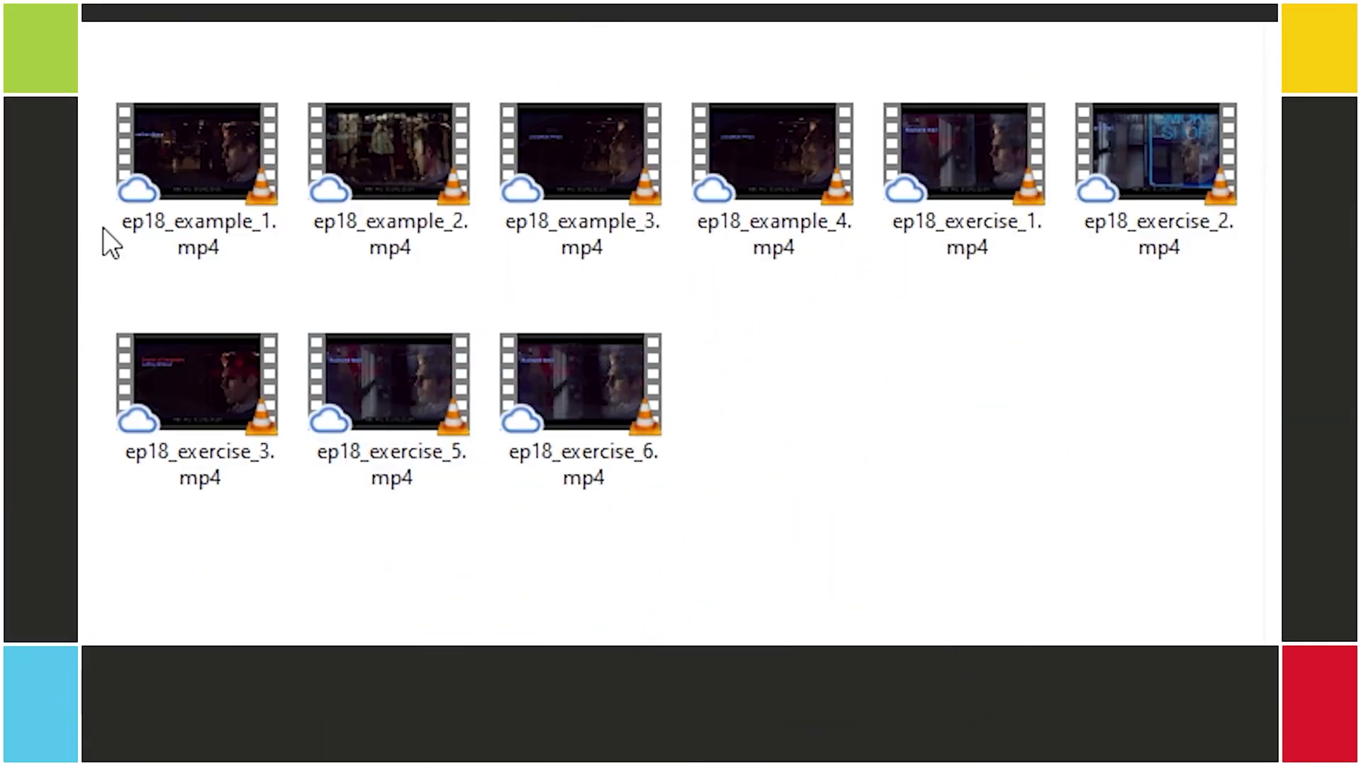
- Play ep18_example_1.mp4 in VLC and check its codec information, showing 23.976024 fps
{"action": "double_click", "coordinate": [134, 113]}
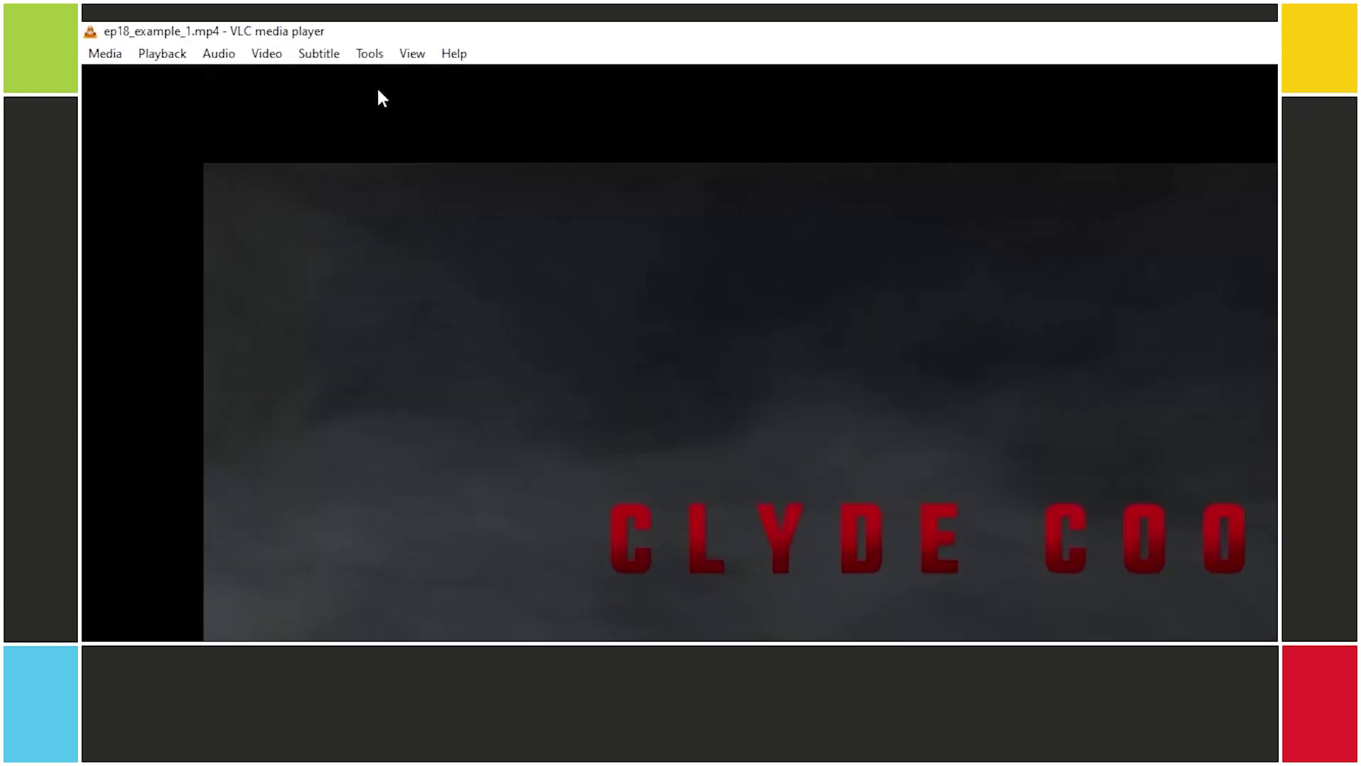
{"action": "left_click", "coordinate": [258, 33]}
{"action": "left_click", "coordinate": [537, 190]}
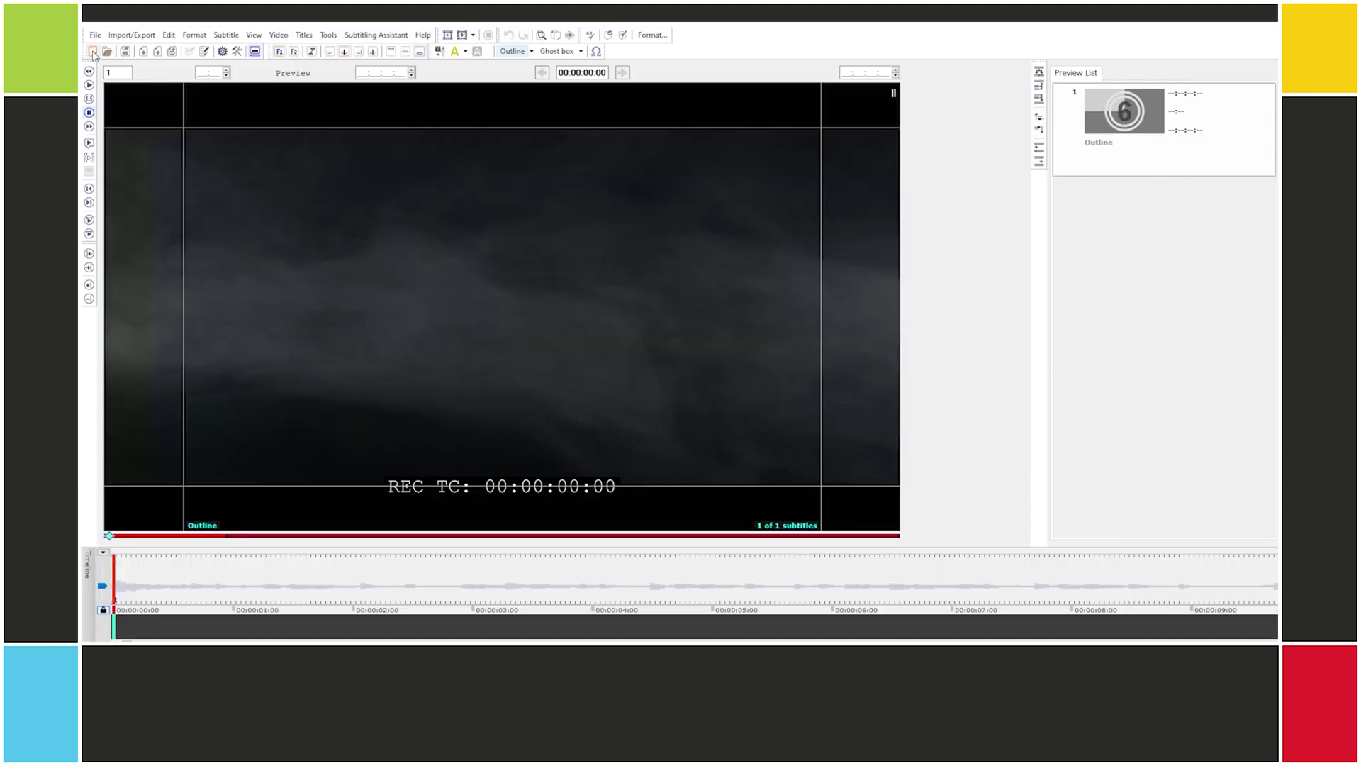
- Start a new unsaved project, keeping its Digital Cinema 23.976 fps settings, and begin opening a video
{"action": "left_click", "coordinate": [93, 52]}
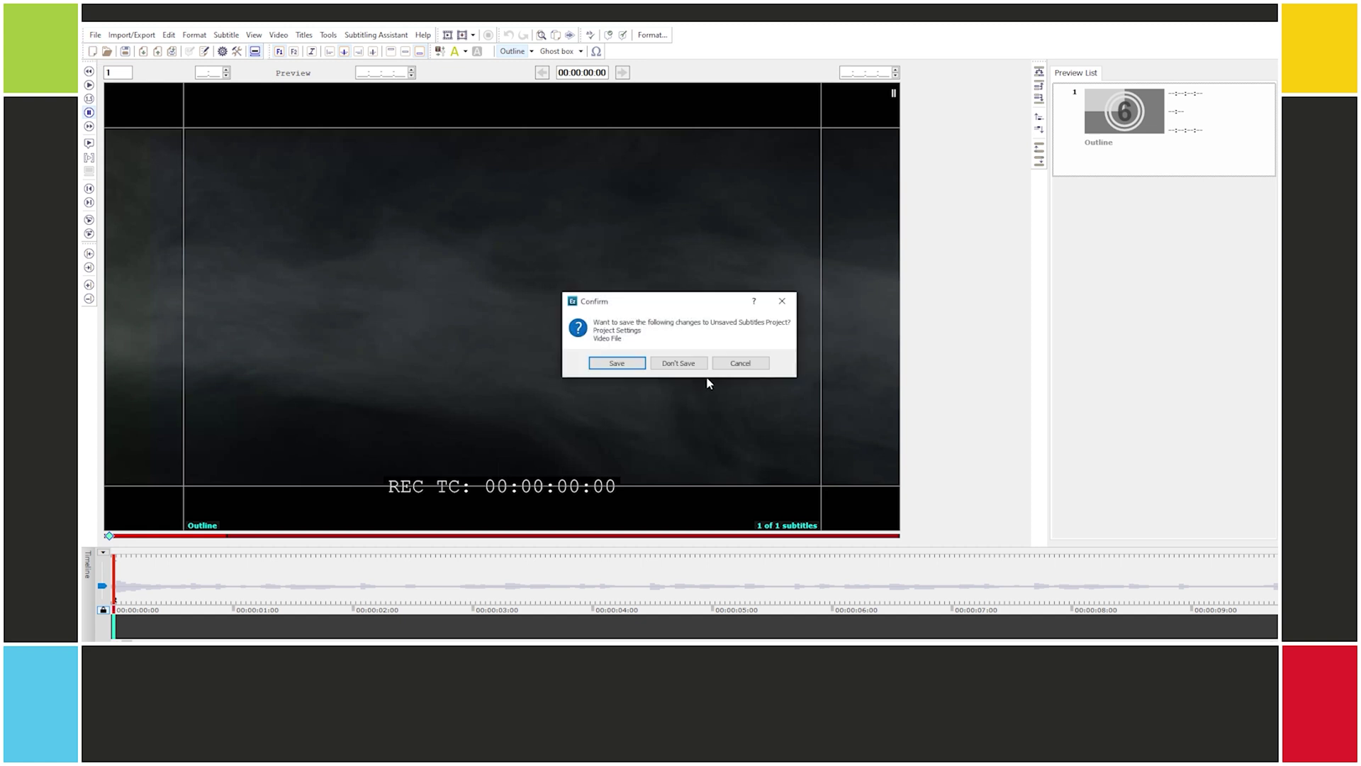
{"action": "left_click", "coordinate": [678, 363]}
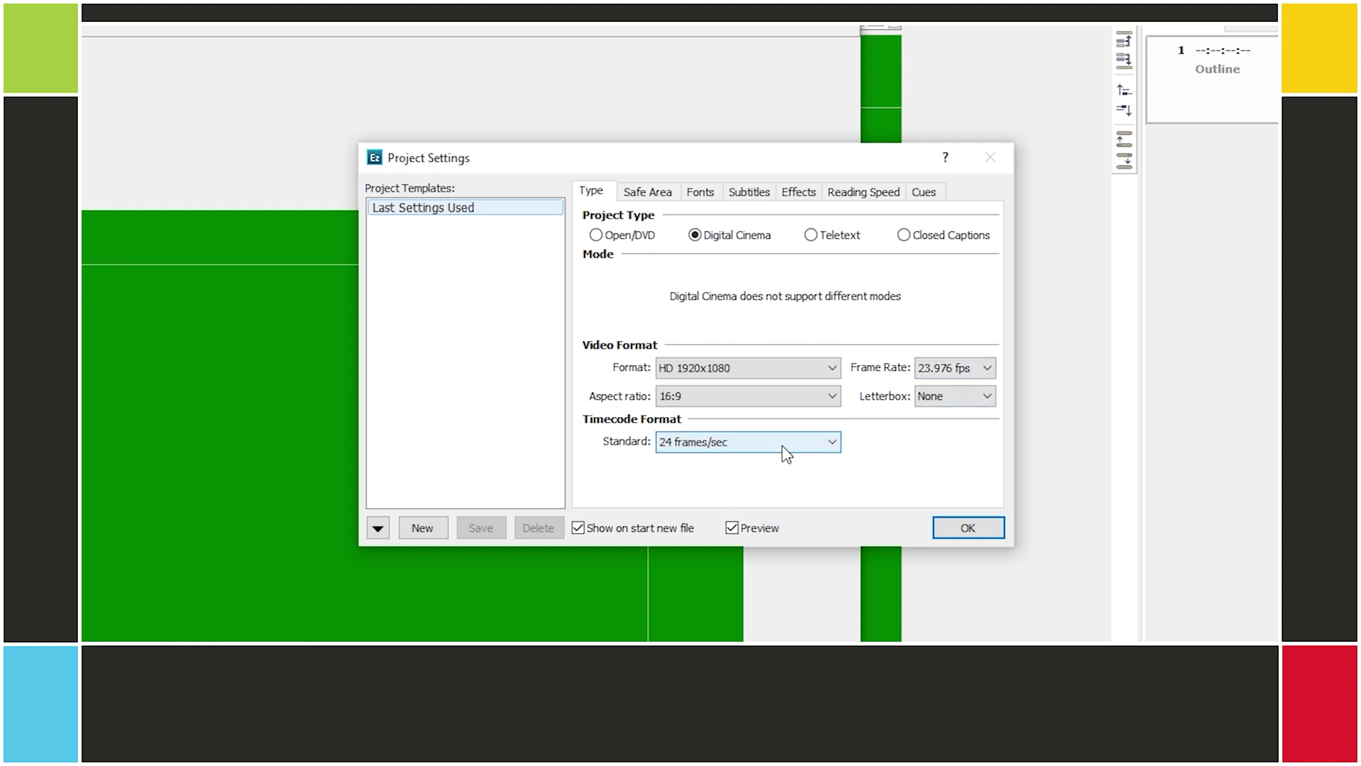
{"action": "left_click", "coordinate": [968, 528]}
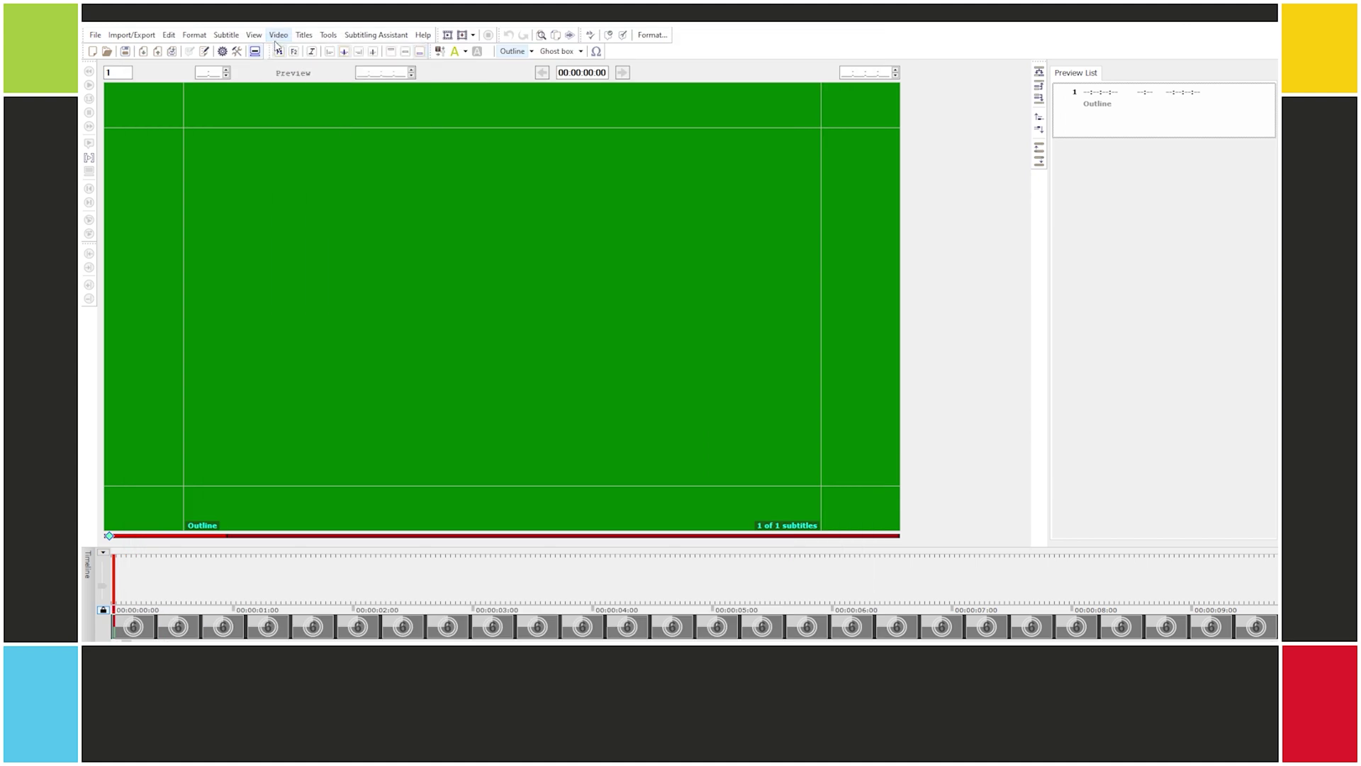
{"action": "left_click", "coordinate": [278, 34]}
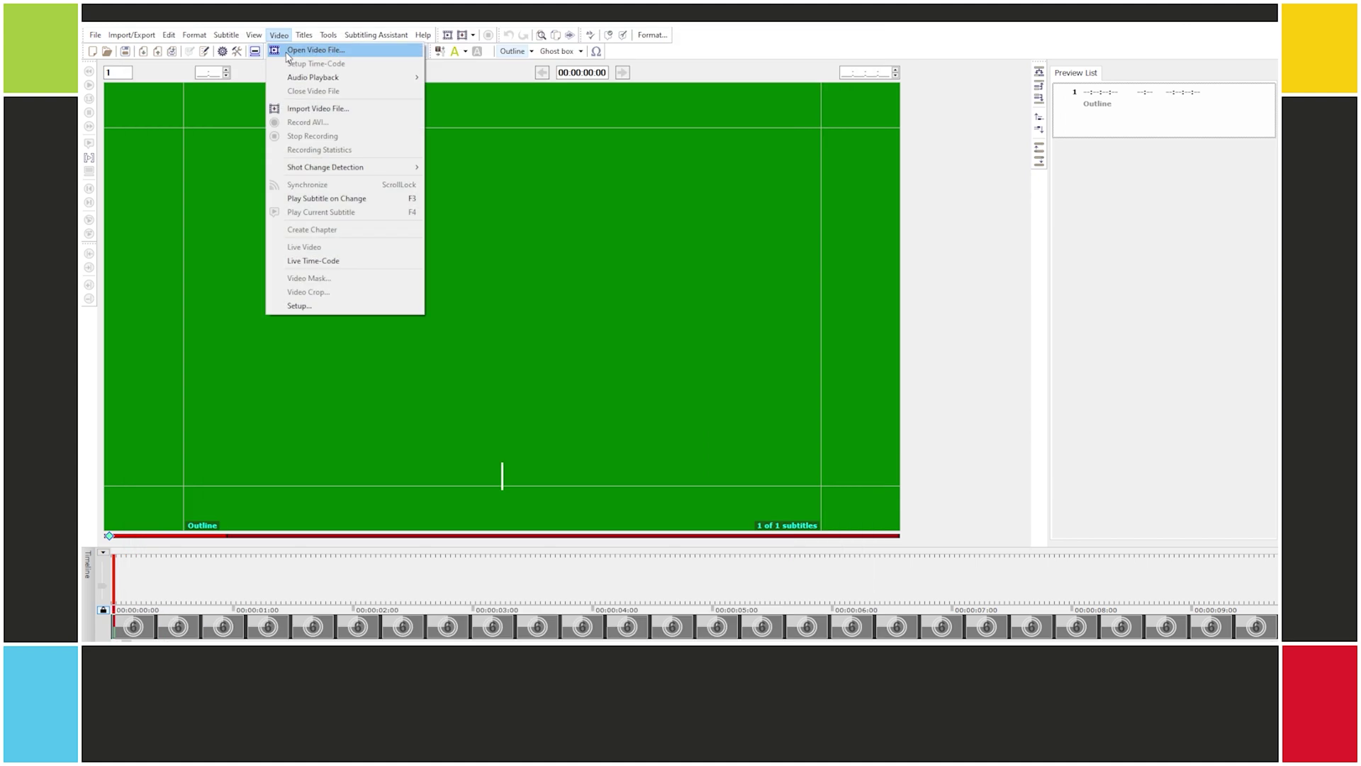
{"action": "left_click", "coordinate": [305, 48]}
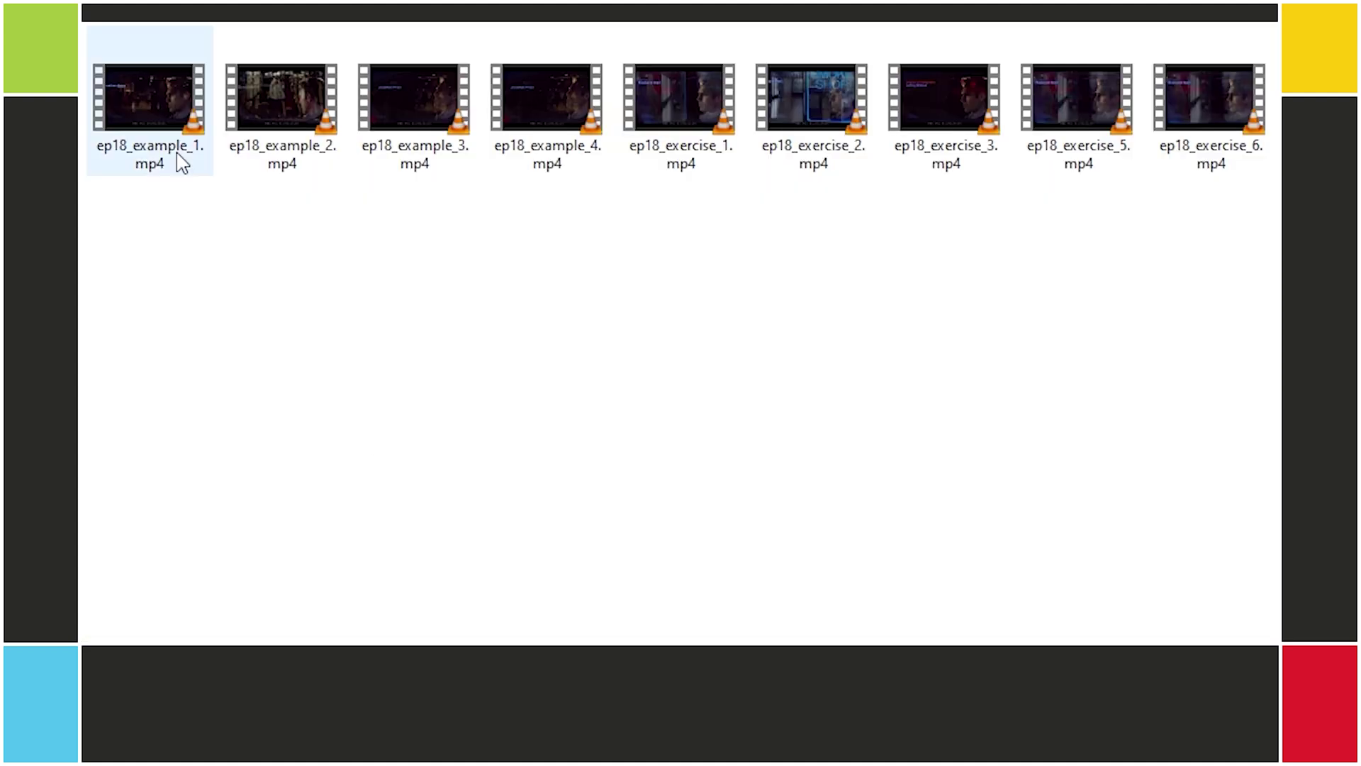
- Import ep18_example_1.mp4 with reference timecode 00:00:00:00, checked against the first frame's REC TC
{"action": "double_click", "coordinate": [153, 101]}
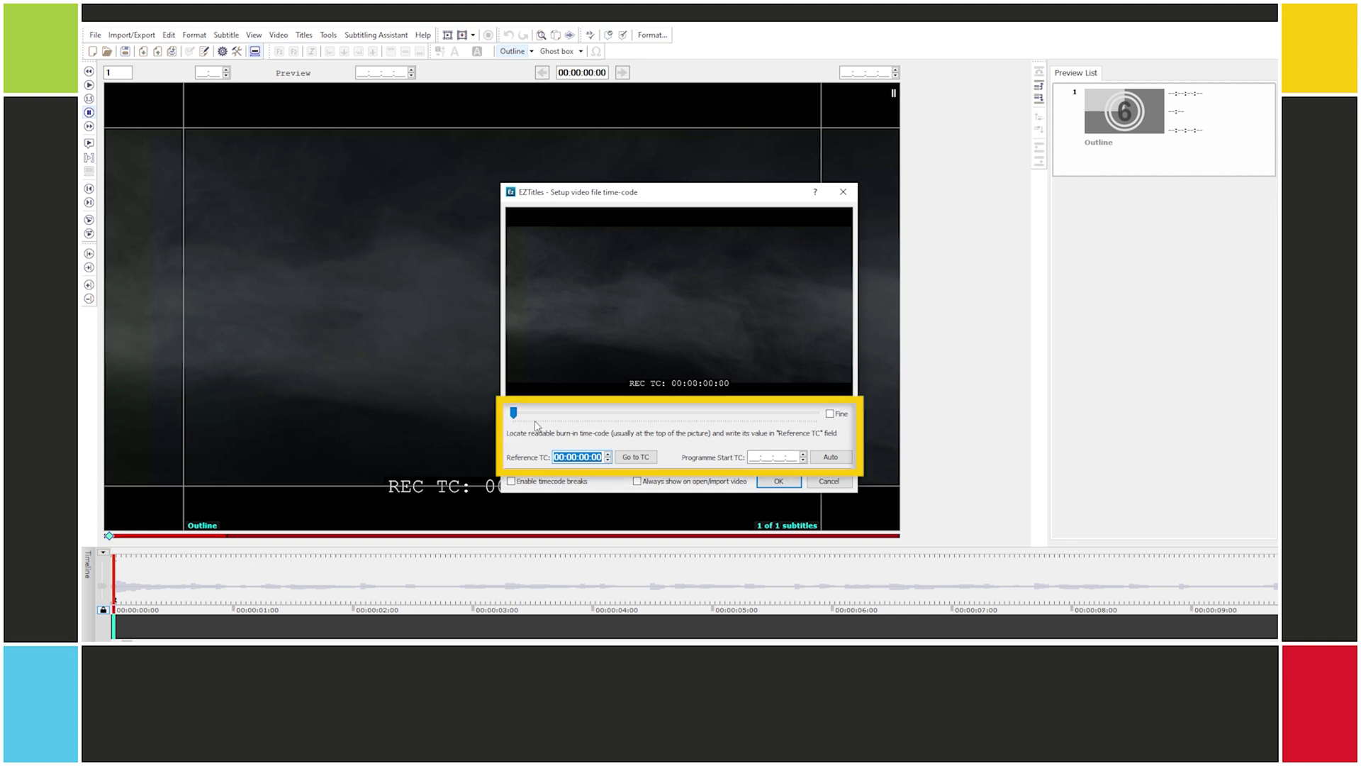
{"action": "left_click_drag", "start_coordinate": [514, 413], "coordinate": [554, 418]}
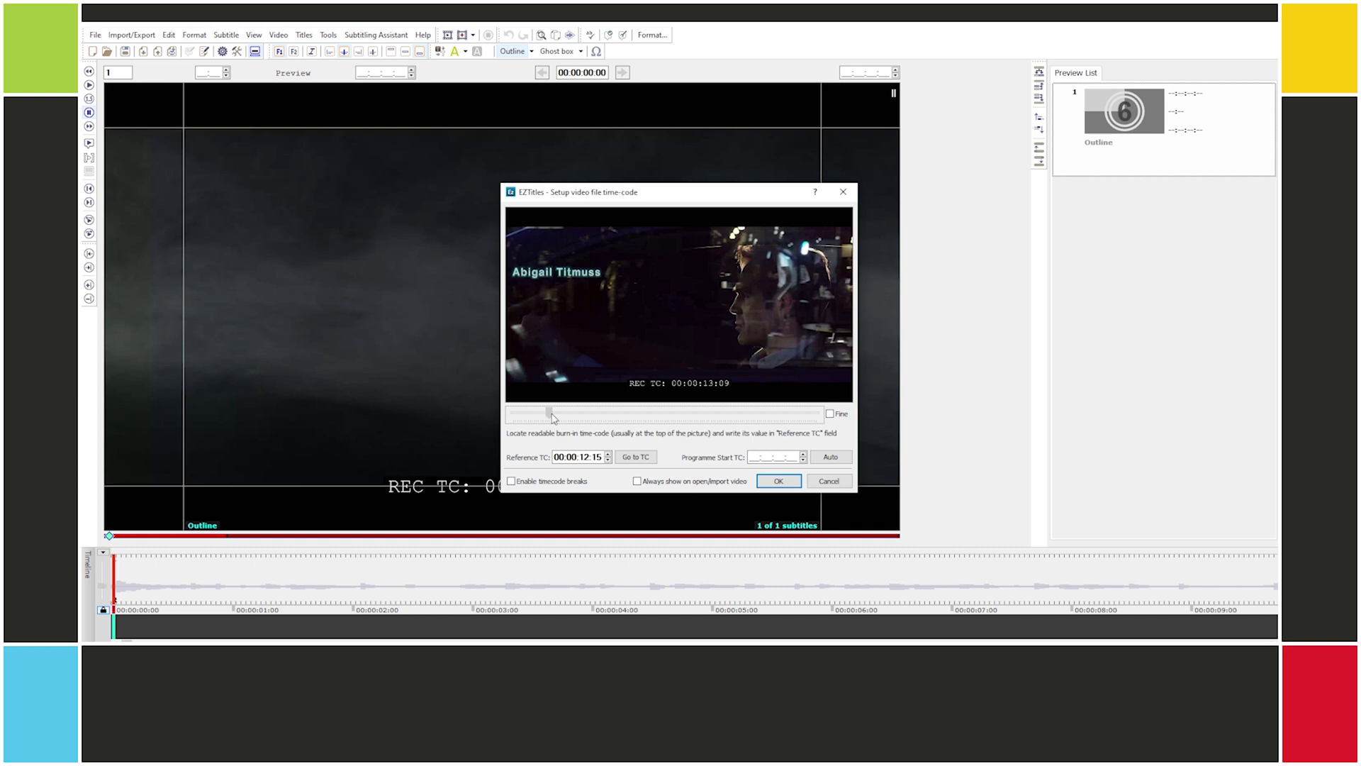
{"action": "left_click_drag", "start_coordinate": [554, 418], "coordinate": [491, 419]}
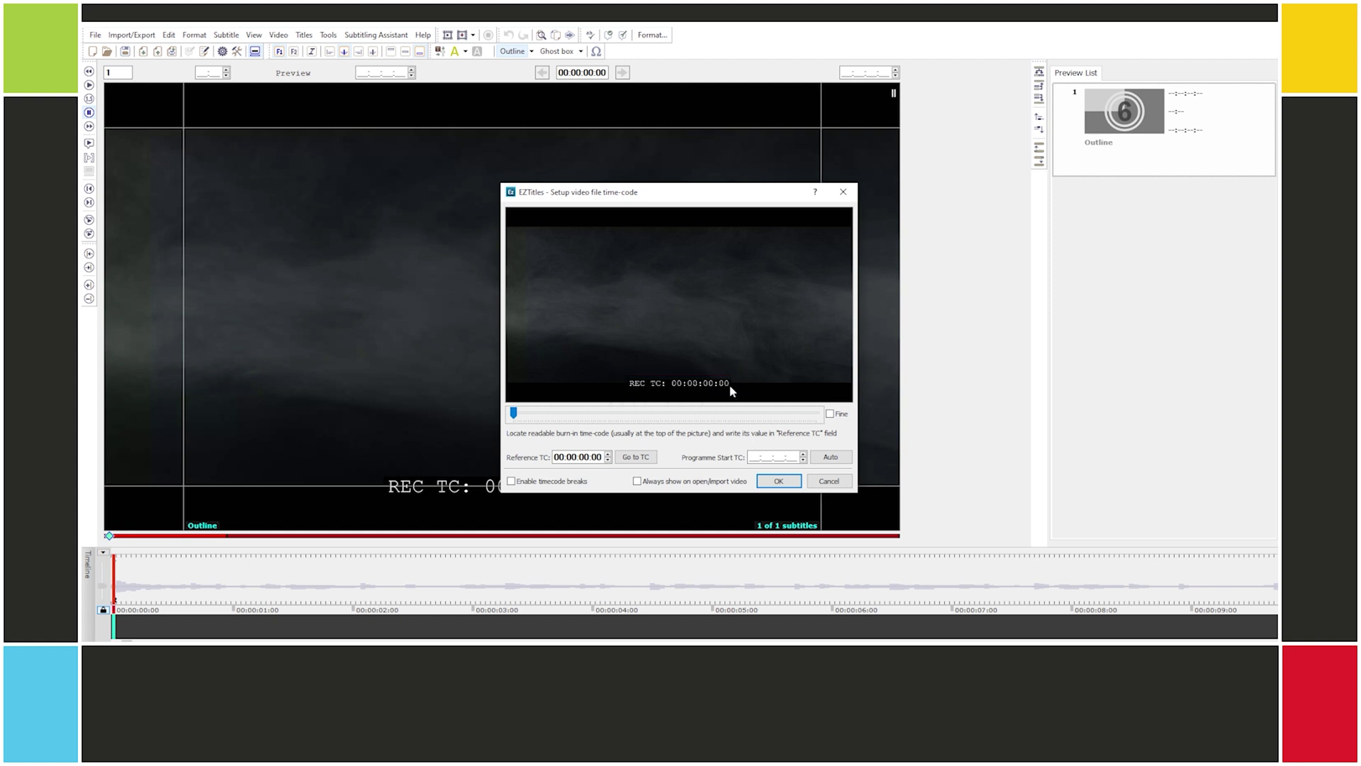
{"action": "left_click_drag", "start_coordinate": [555, 458], "coordinate": [601, 458]}
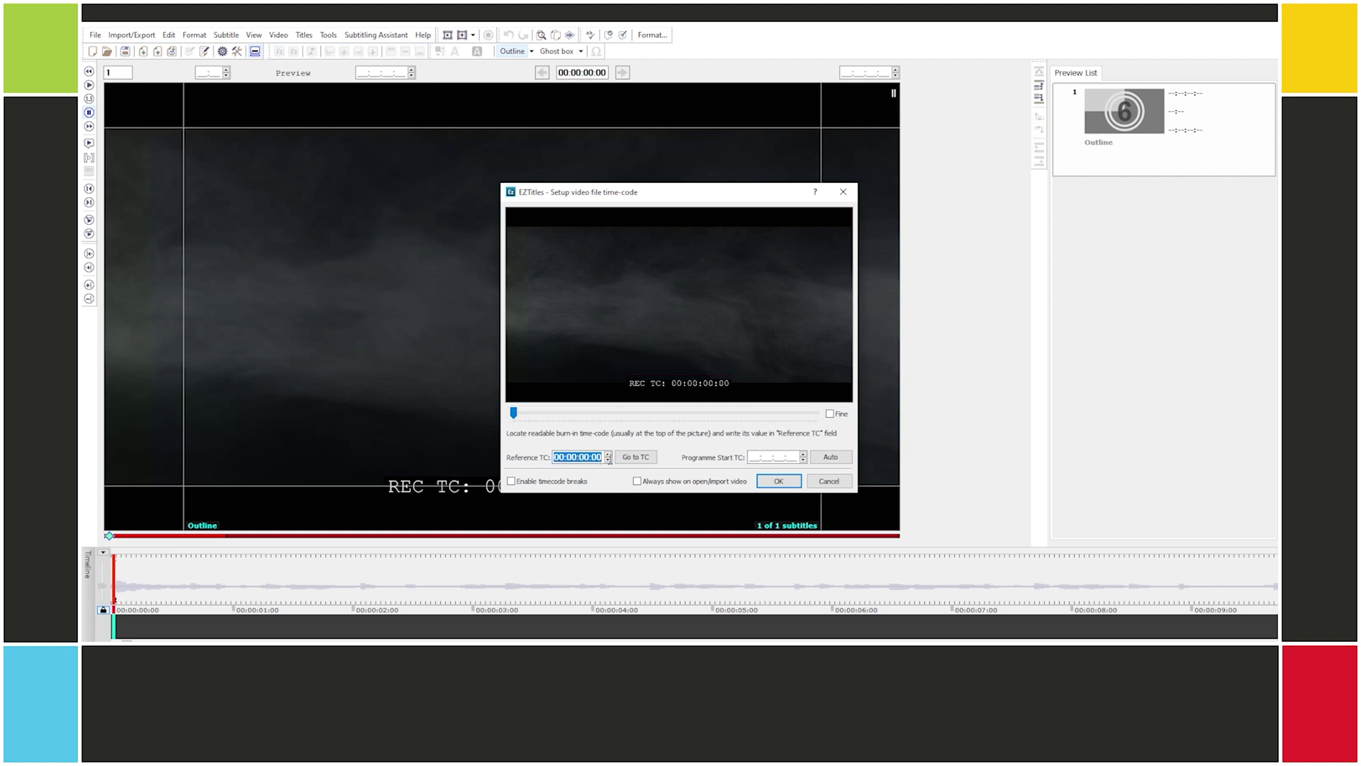
{"action": "left_click", "coordinate": [768, 482]}
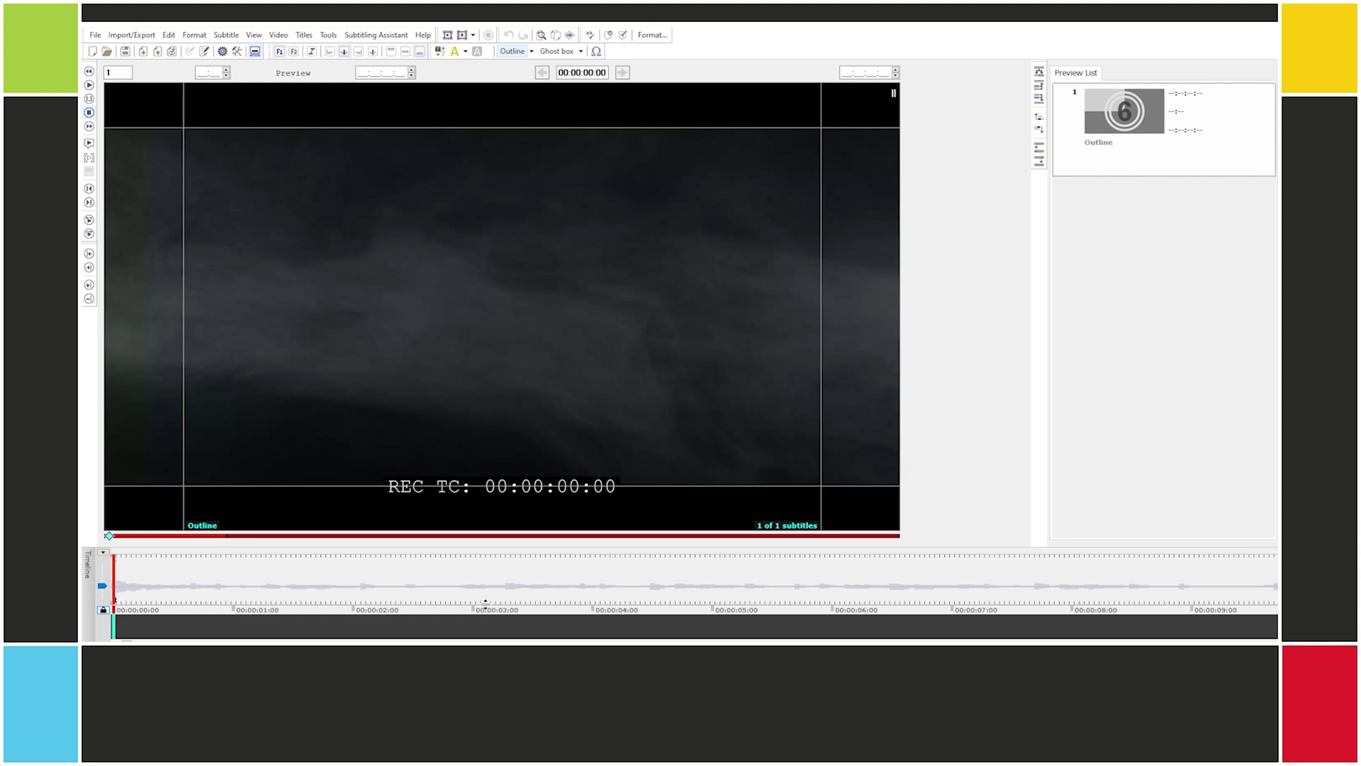
- Verify the final frame reads 00:02:00:00, then start opening another video file
{"action": "key", "text": "alt+End"}
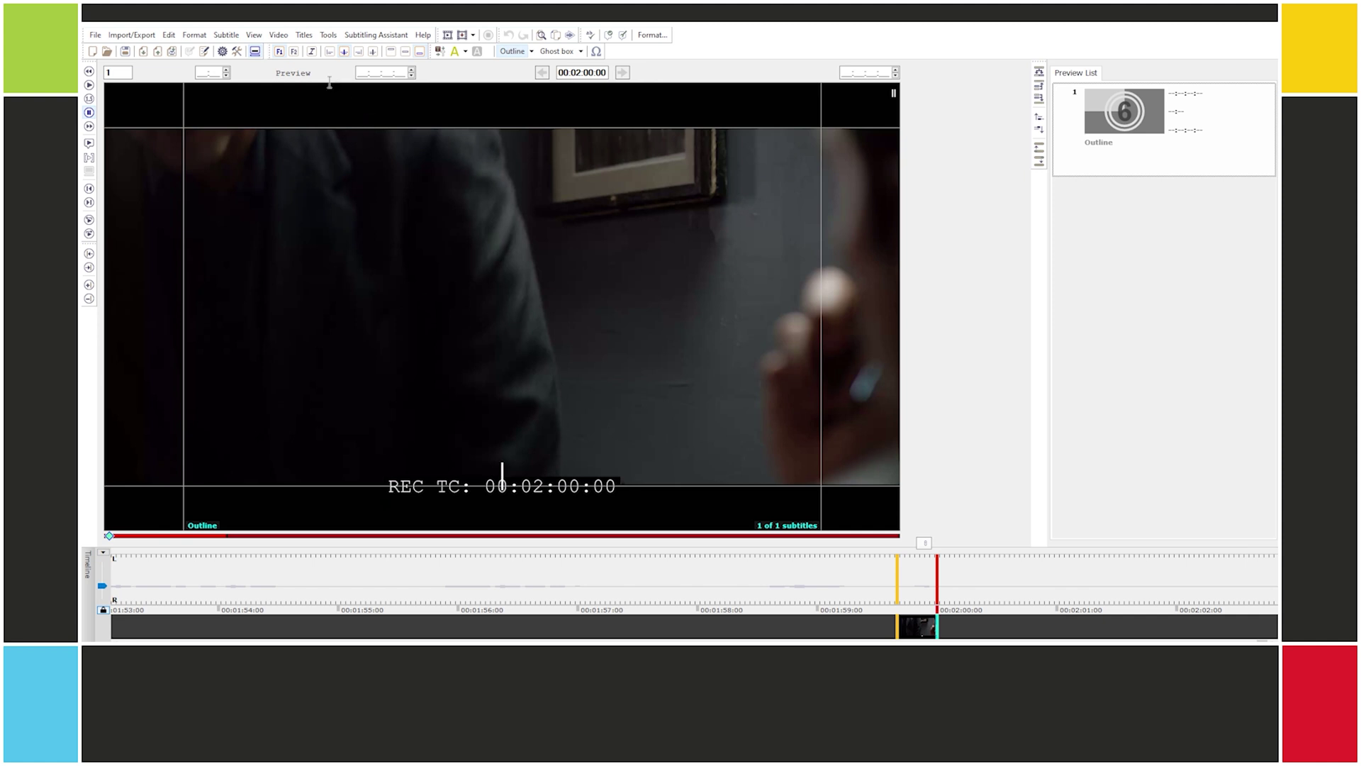
{"action": "left_click", "coordinate": [279, 34]}
{"action": "left_click", "coordinate": [284, 49]}
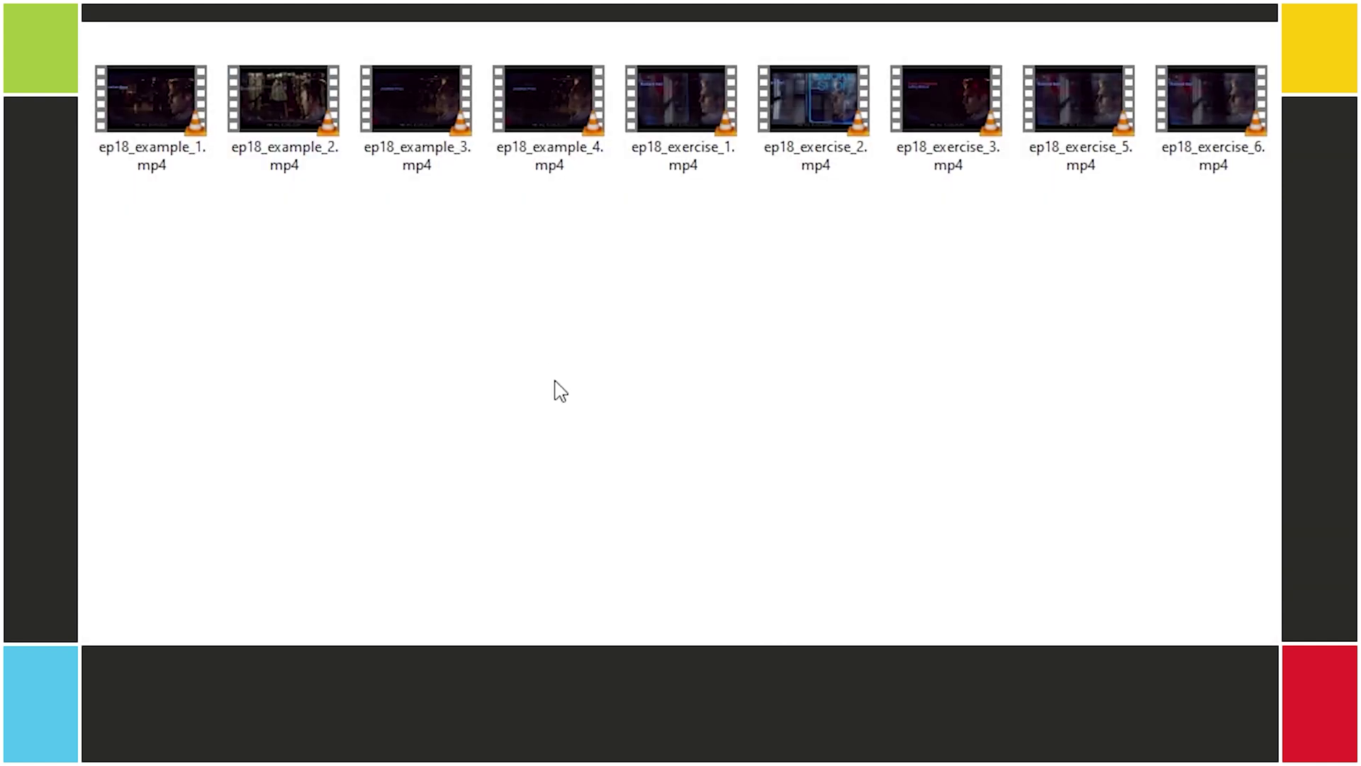
- Import the next example video, changing the project to 24 fps with 24 frames/sec timecode
{"action": "double_click", "coordinate": [321, 114]}
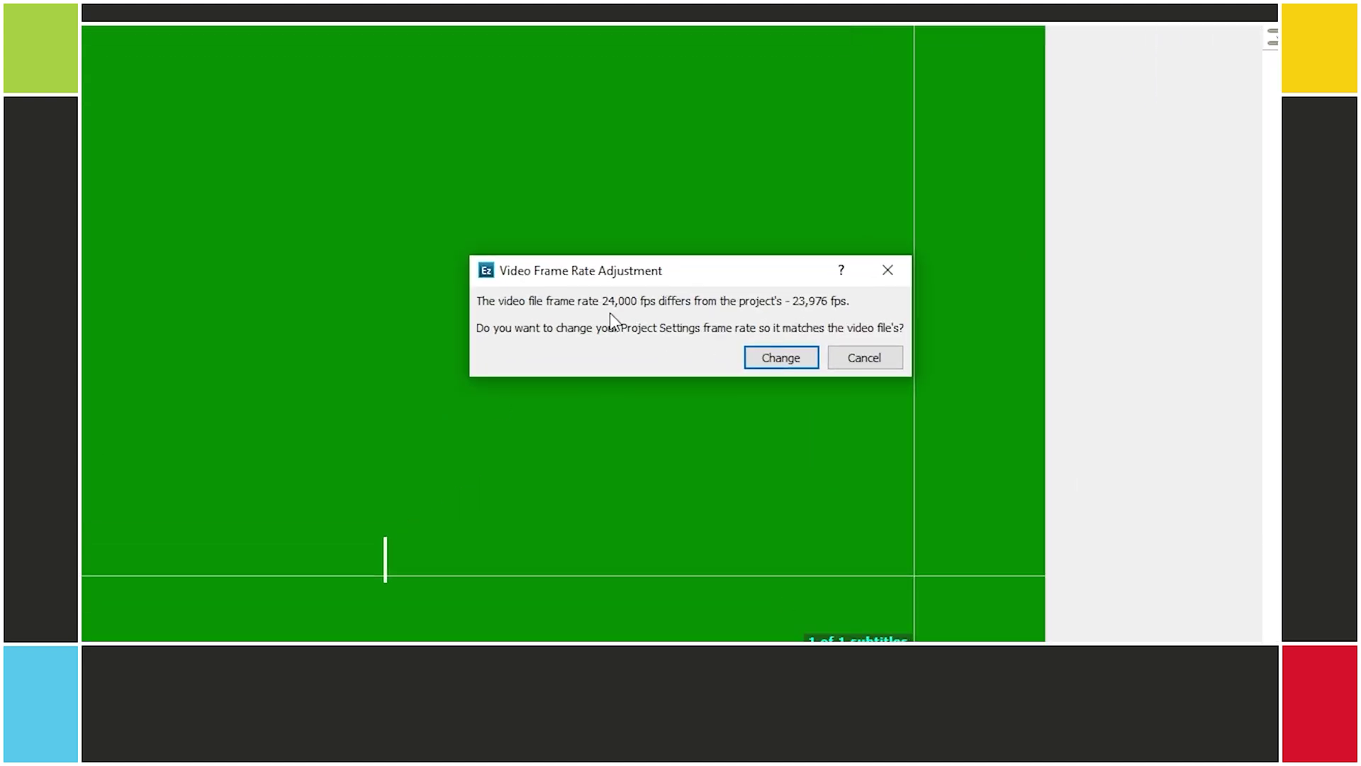
{"action": "left_click", "coordinate": [766, 351]}
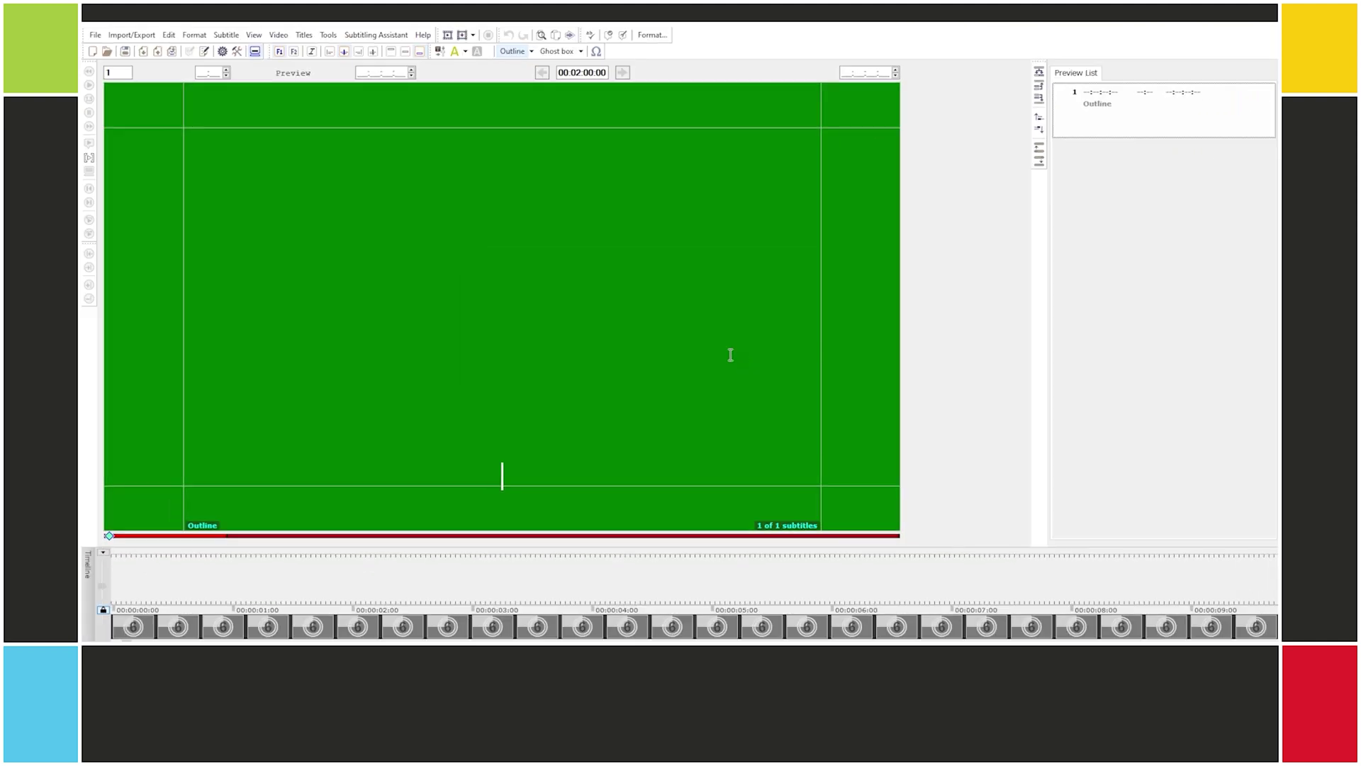
{"action": "left_click", "coordinate": [940, 290]}
{"action": "left_click", "coordinate": [931, 320]}
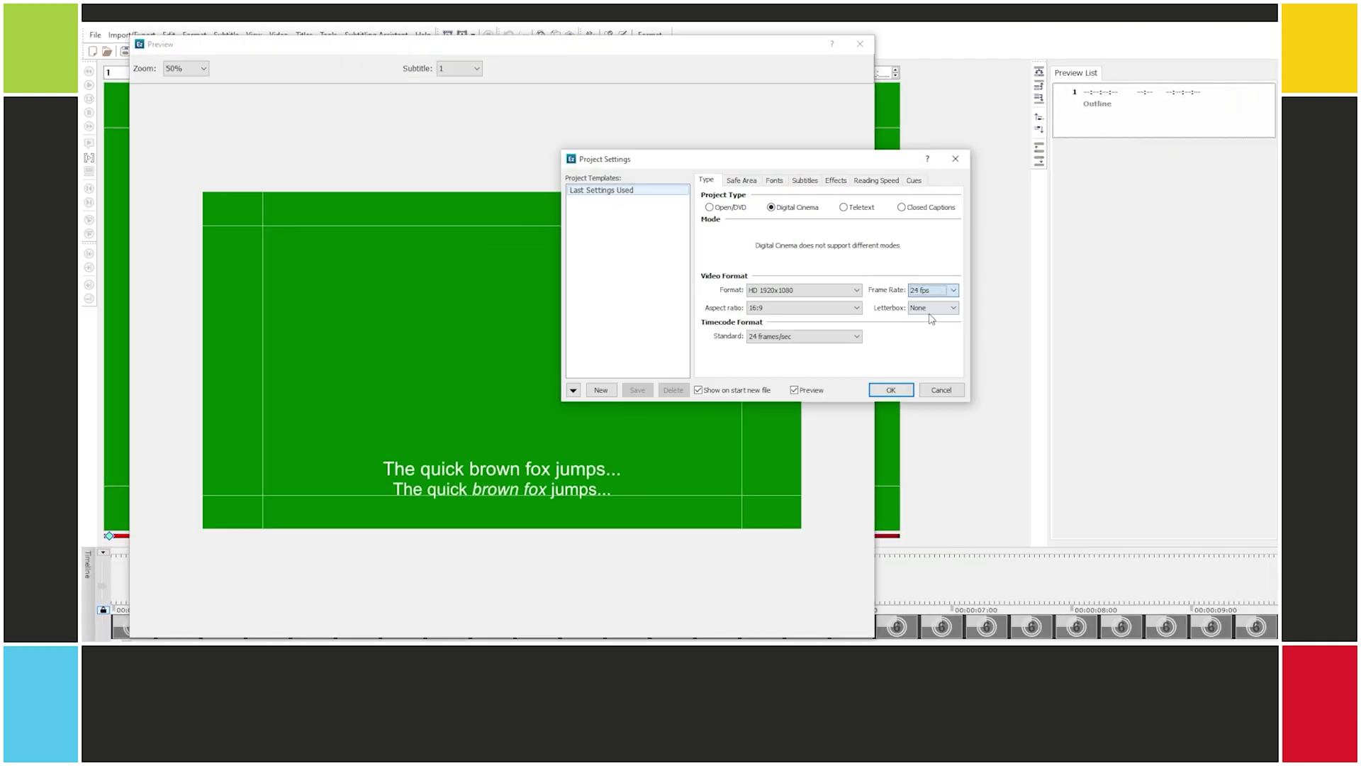
{"action": "left_click", "coordinate": [749, 343]}
{"action": "left_click", "coordinate": [749, 339]}
{"action": "left_click", "coordinate": [891, 390]}
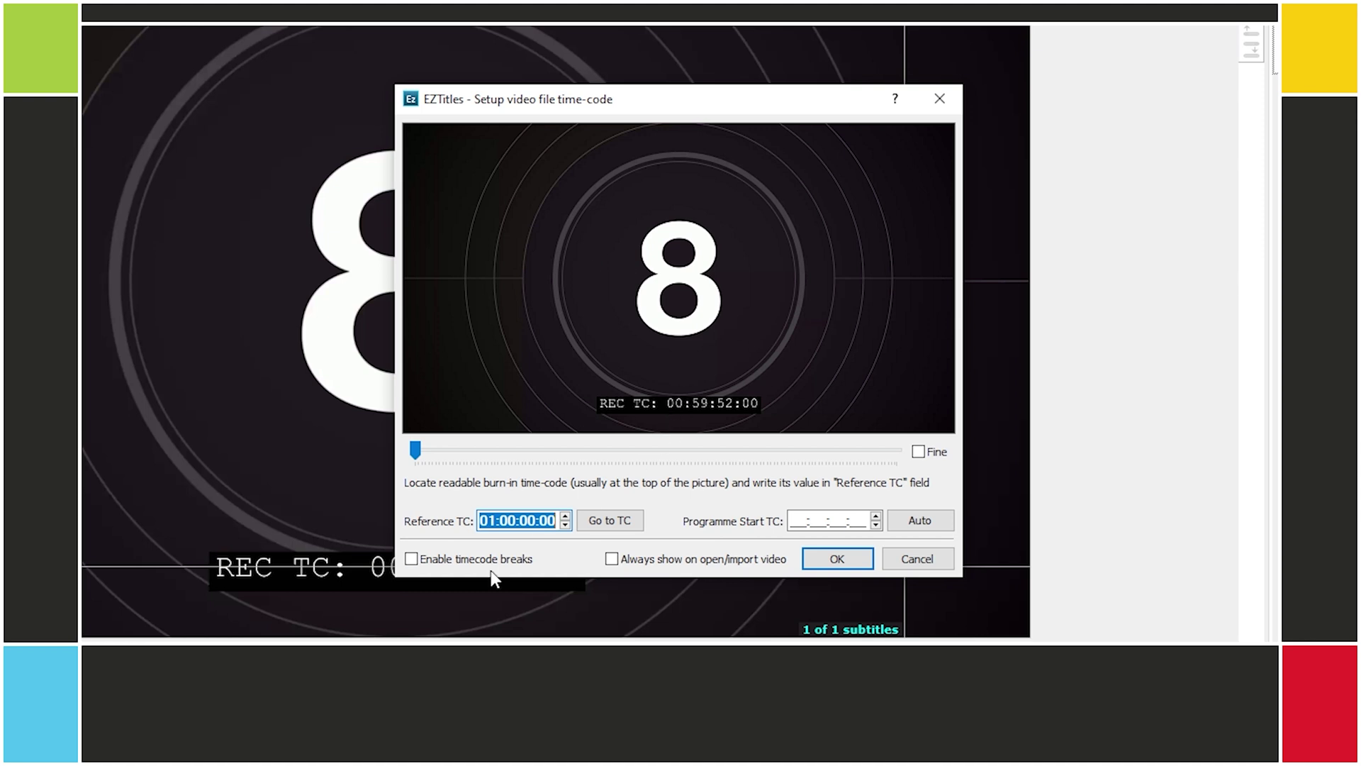
- Set the video's reference timecode to 00:59:52:00 and confirm
{"action": "left_click_drag", "start_coordinate": [484, 526], "coordinate": [784, 304]}
{"action": "type", "text": "00595200"}
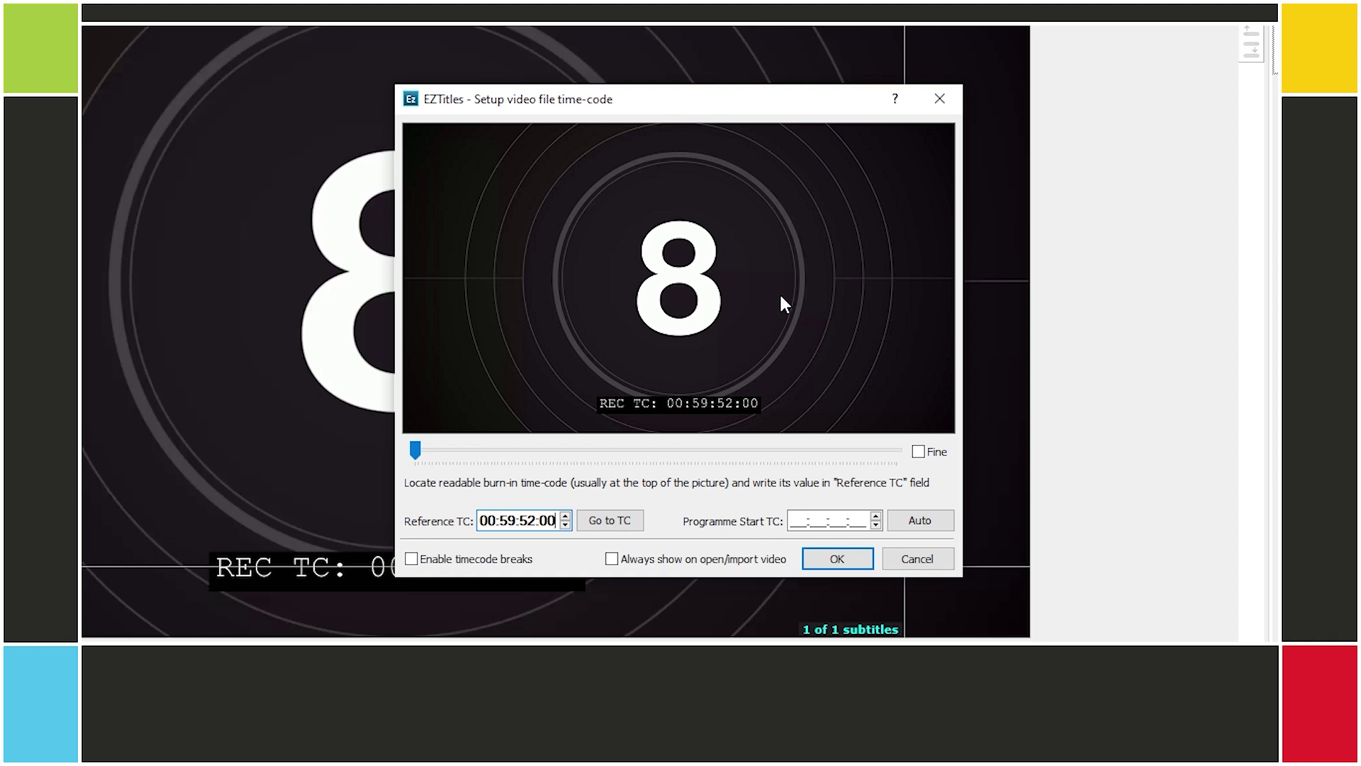
{"action": "left_click", "coordinate": [823, 558]}
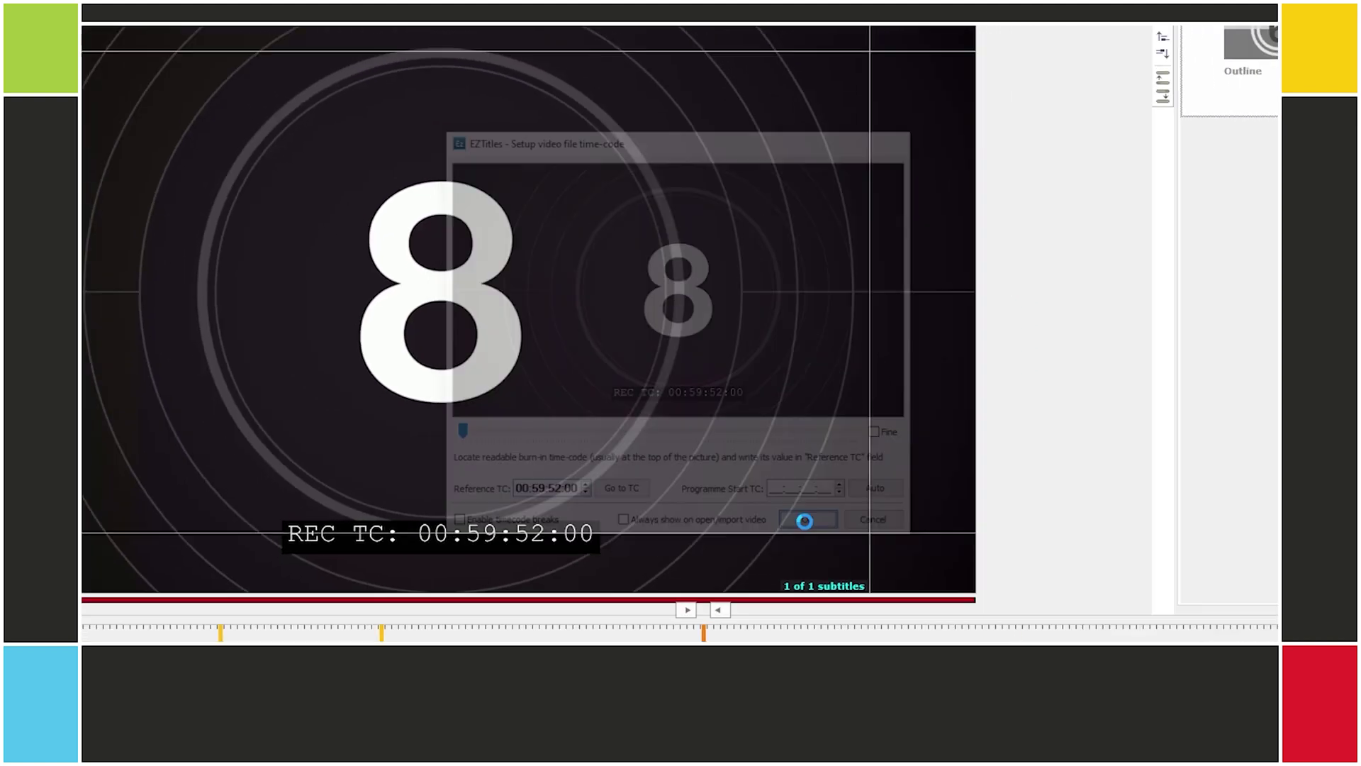
- Play the video to confirm its end frame 01:01:24:23, then reopen the ep18 clips browser
{"action": "key", "text": "space"}
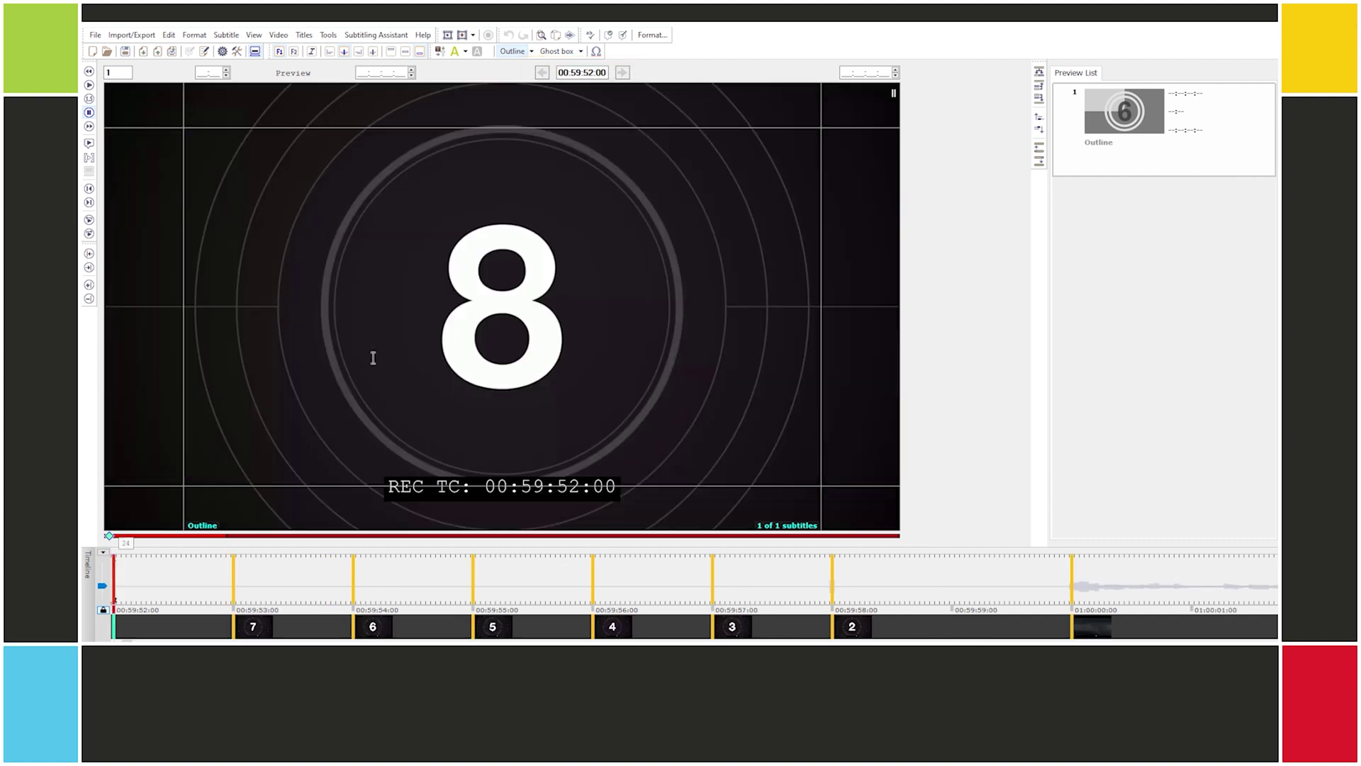
{"action": "left_click", "coordinate": [278, 35]}
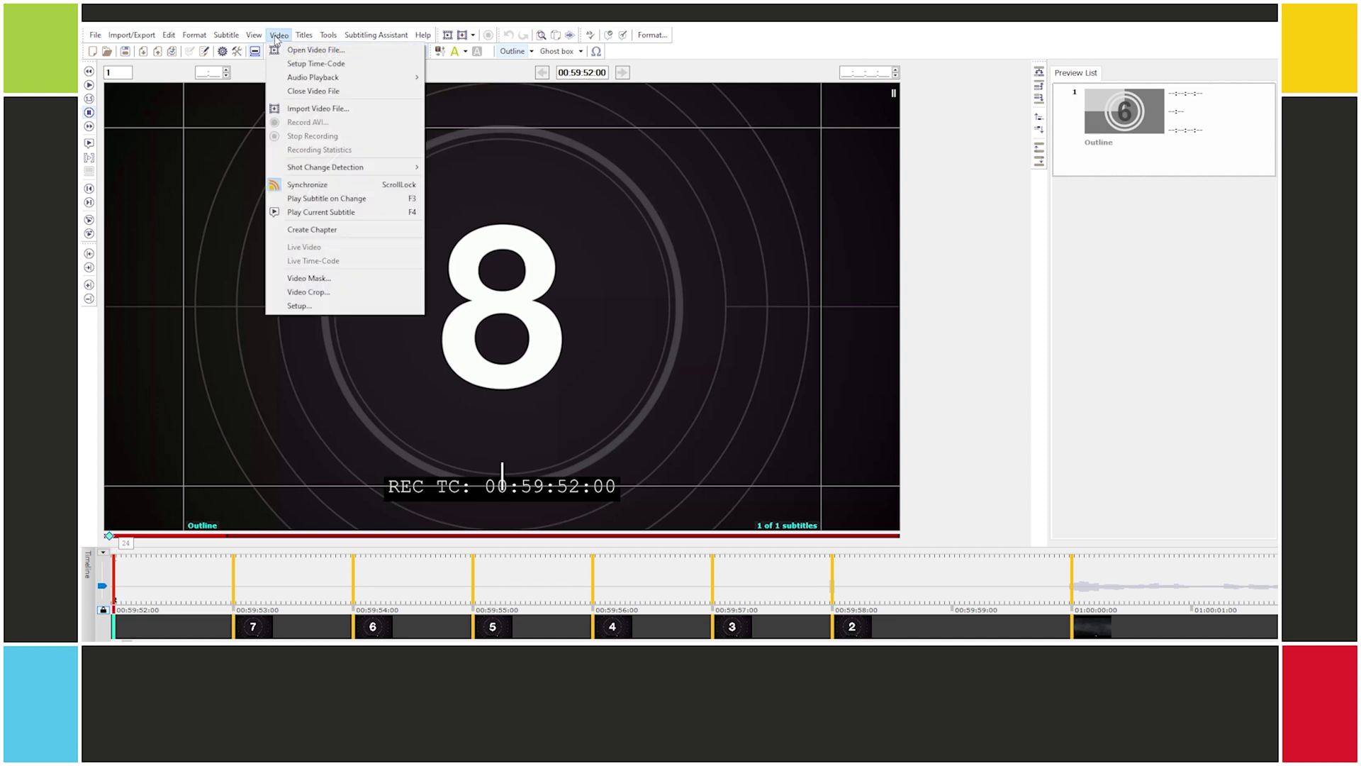
{"action": "left_click", "coordinate": [312, 50]}
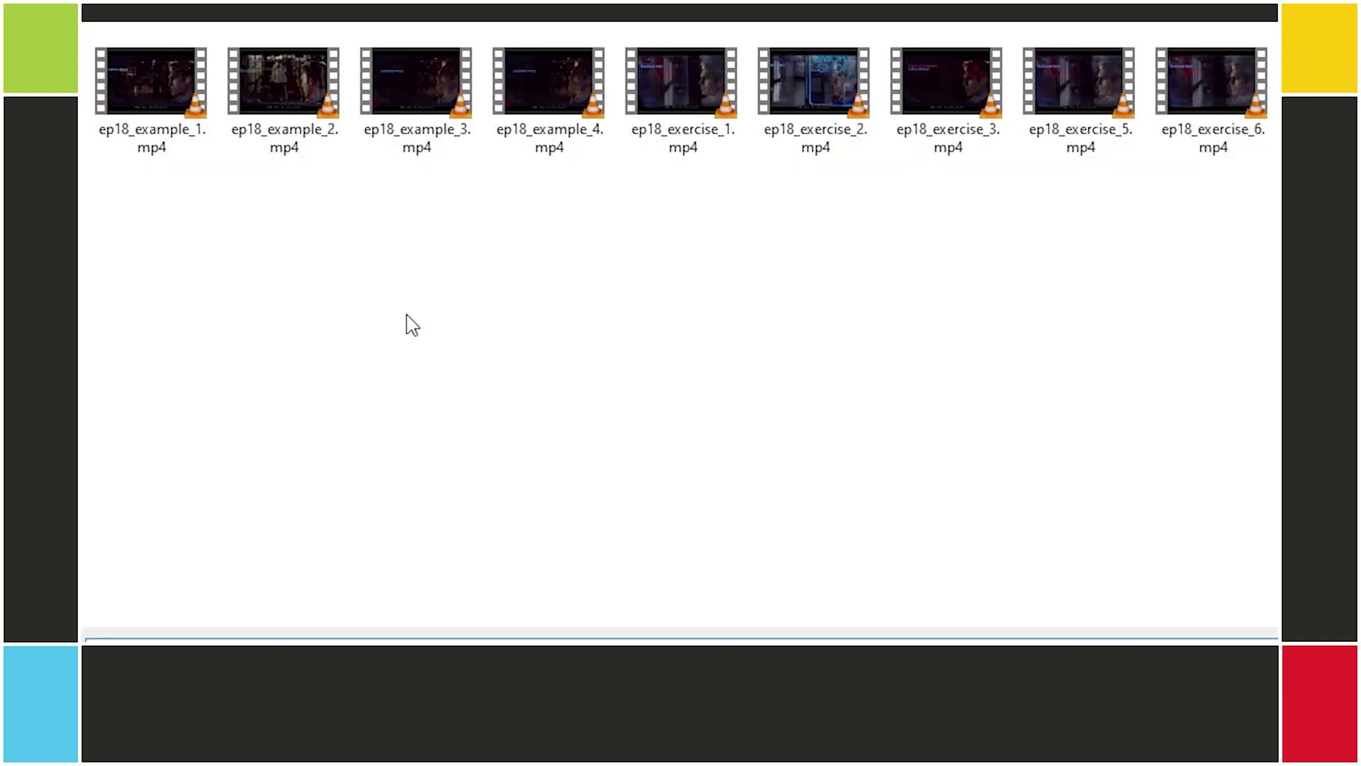
- Load ep18_example_3.mp4 and change the project frame rate to 29.97 fps
{"action": "double_click", "coordinate": [395, 131]}
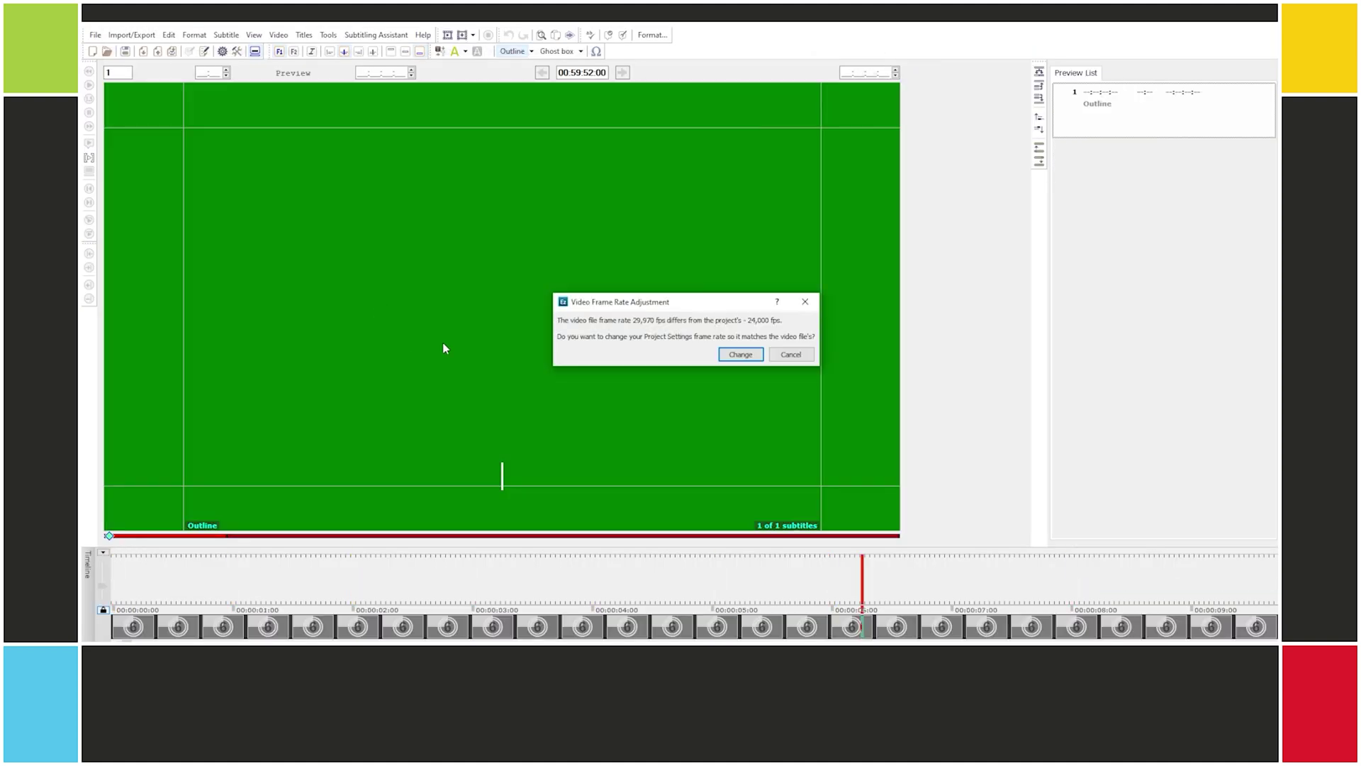
{"action": "left_click", "coordinate": [727, 353]}
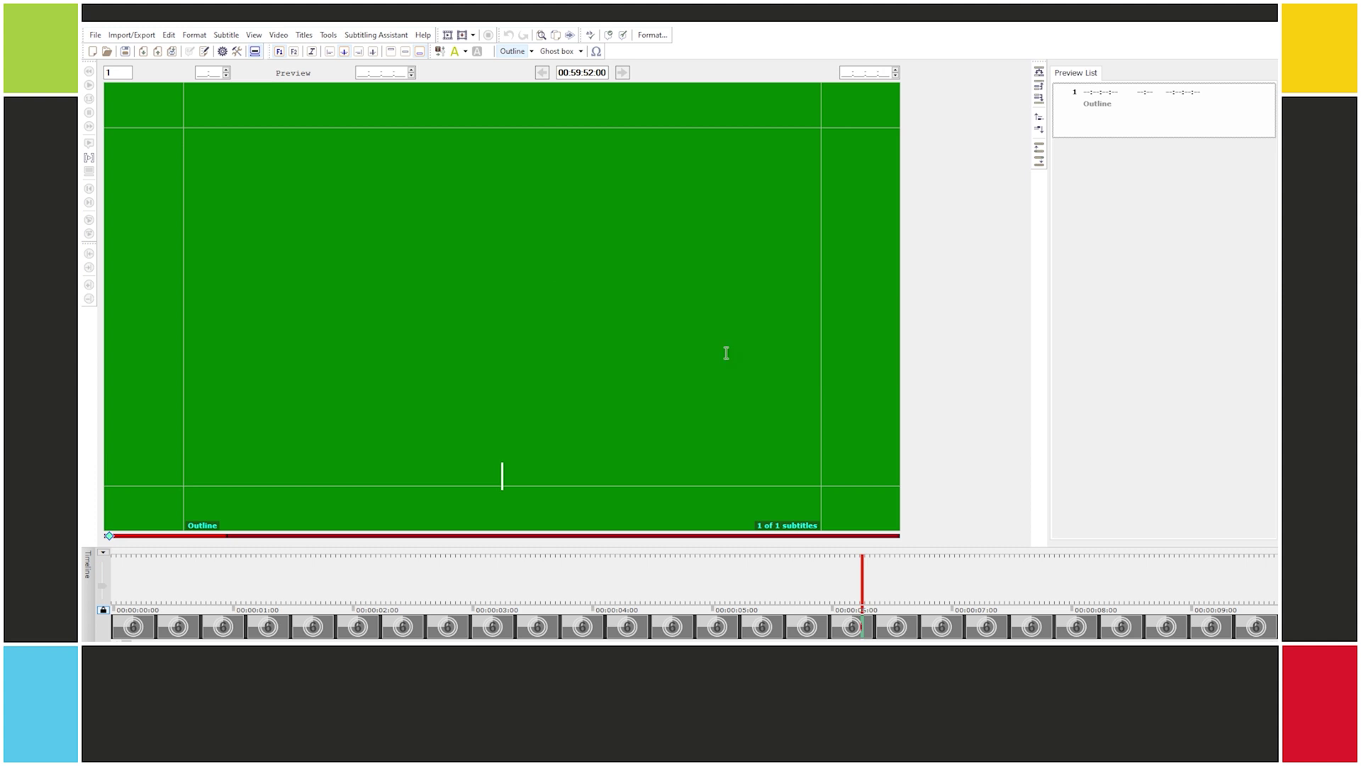
{"action": "left_click", "coordinate": [930, 289]}
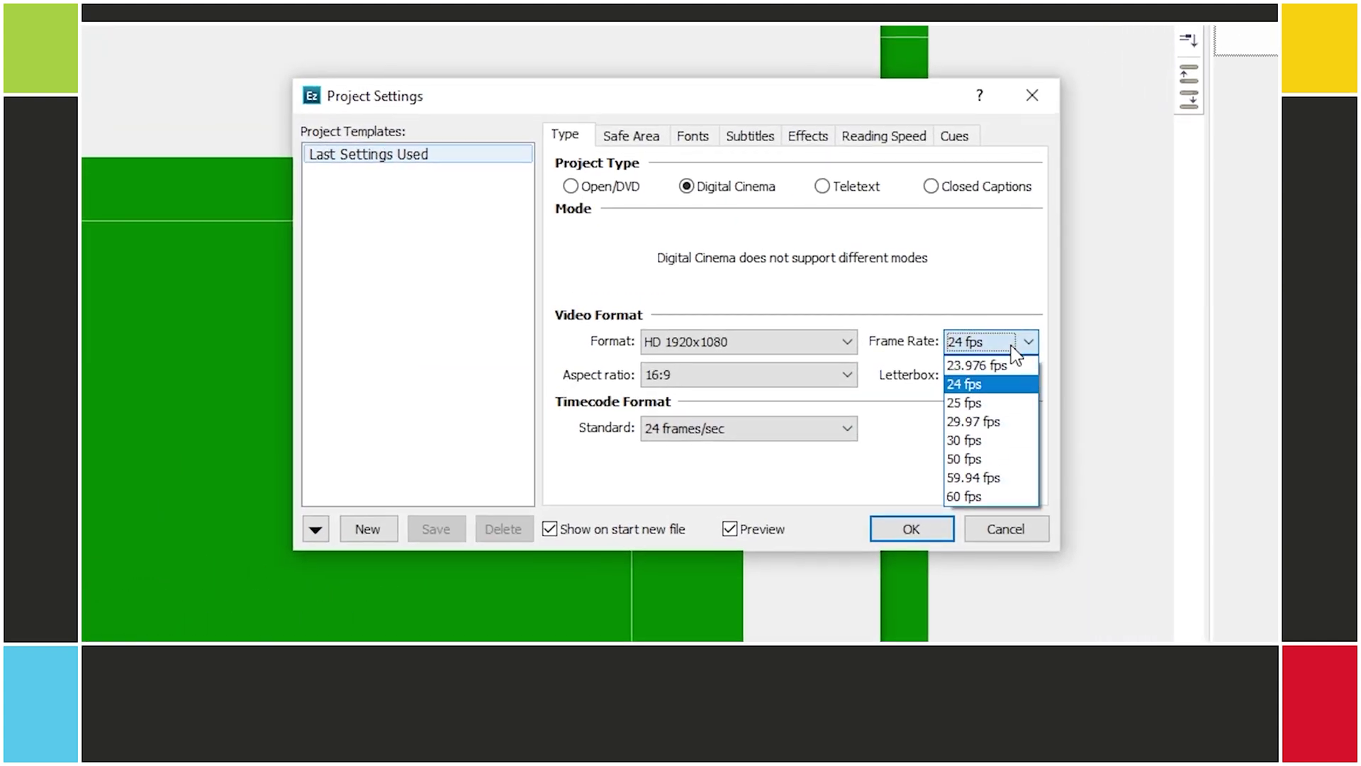
{"action": "left_click", "coordinate": [995, 423]}
{"action": "left_click", "coordinate": [826, 429]}
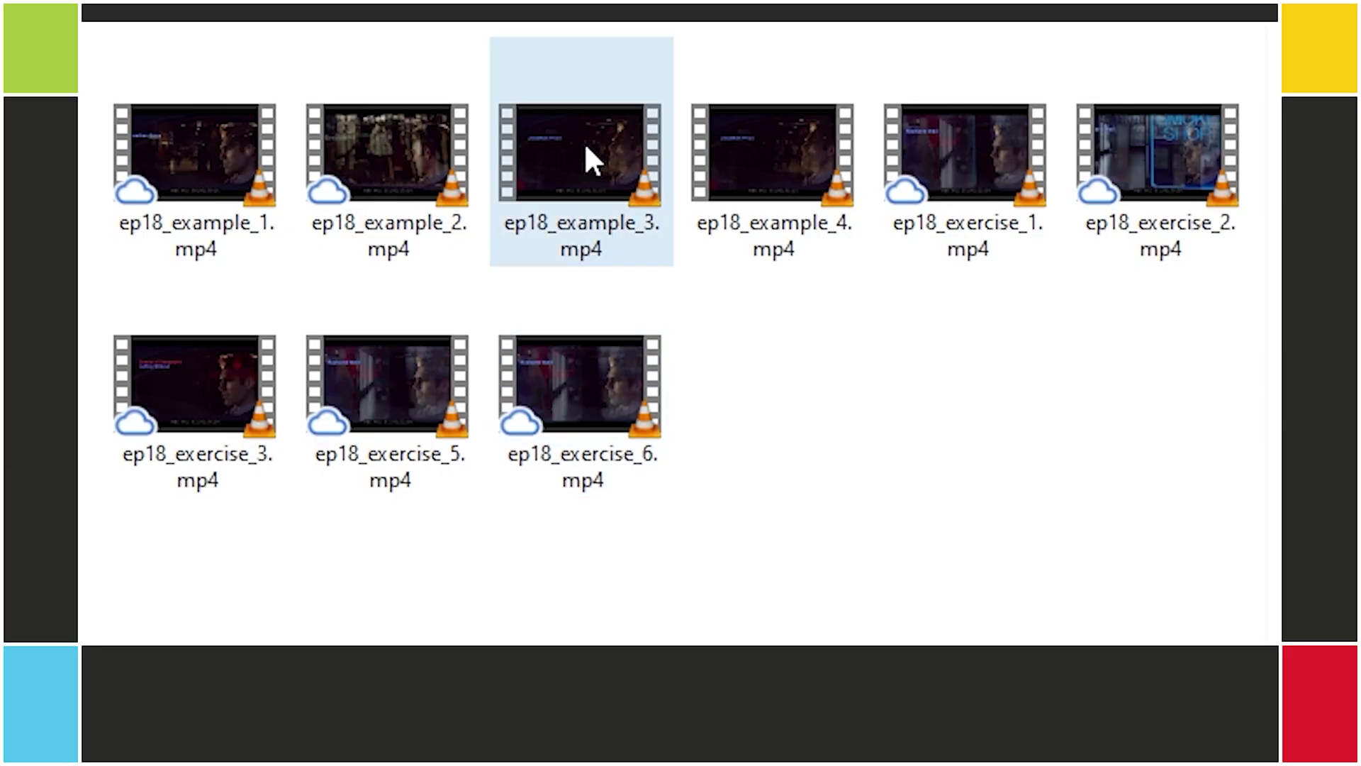
- Play ep18_example_3.mp4 fullscreen in VLC and pause on REC TC 01:00:02;20
{"action": "left_click", "coordinate": [575, 142]}
{"action": "double_click", "coordinate": [570, 138]}
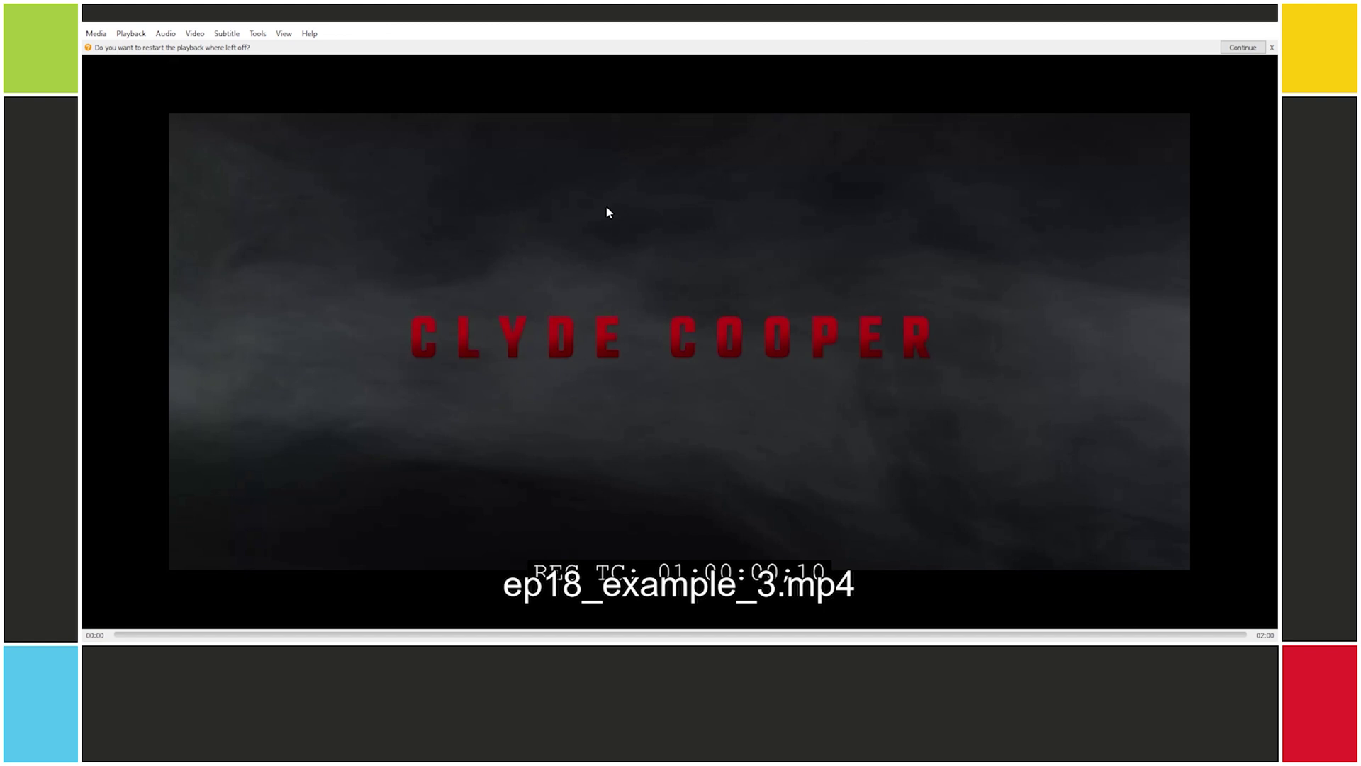
{"action": "double_click", "coordinate": [607, 213]}
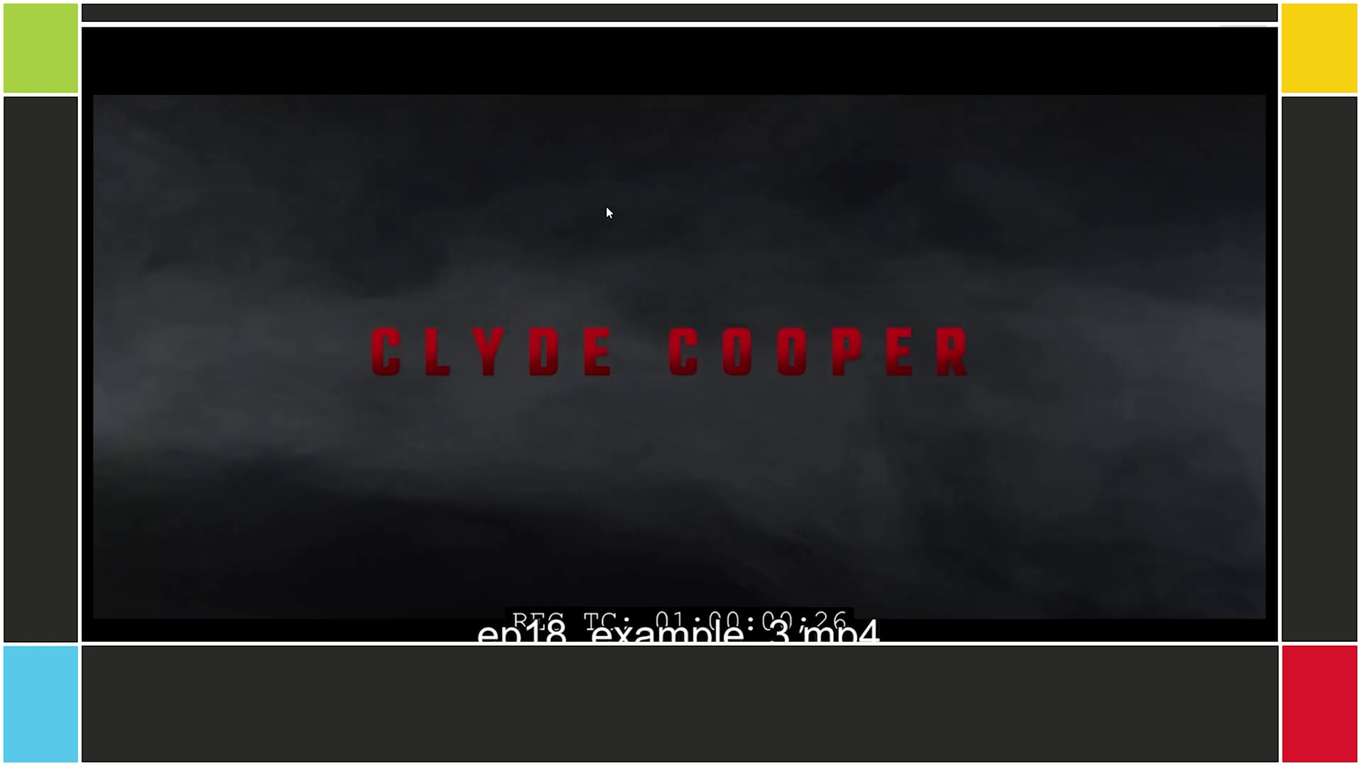
{"action": "key", "text": "space"}
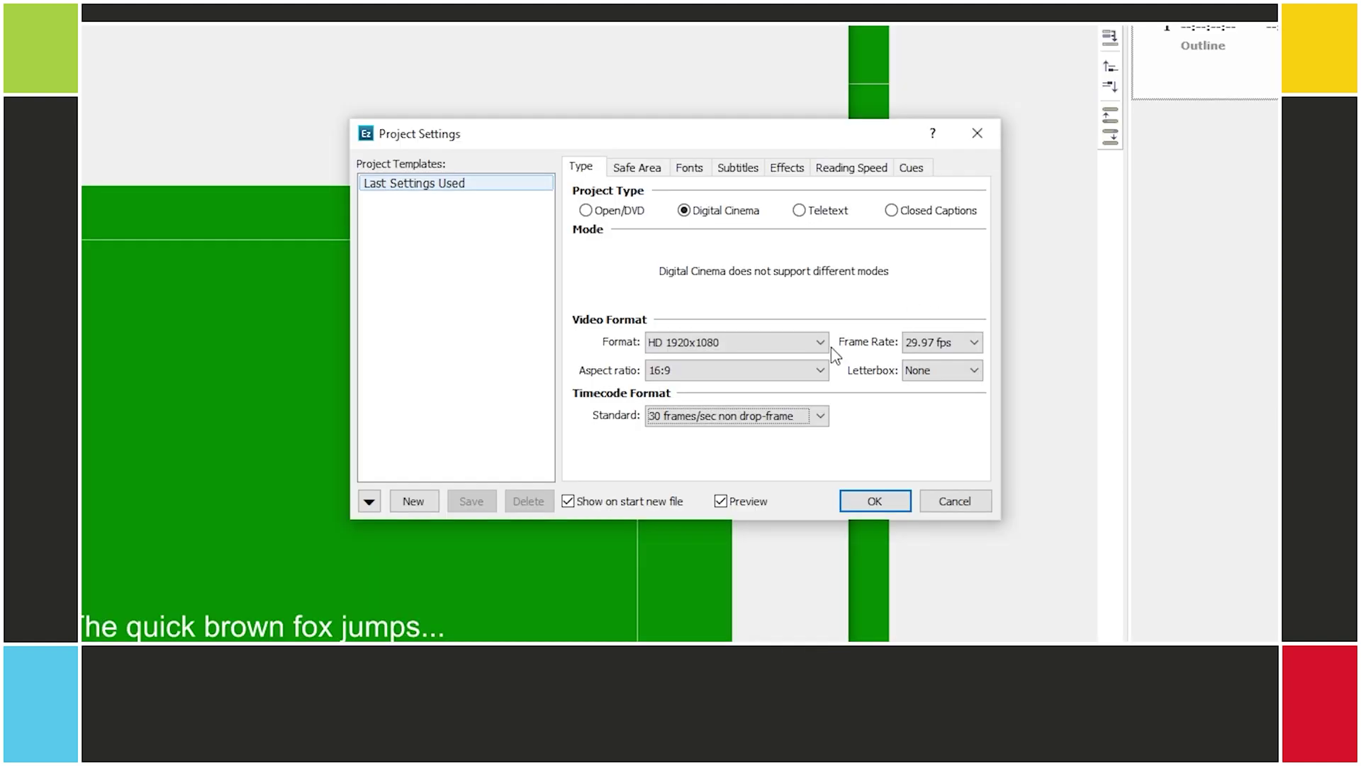
- Set the timecode standard to 30 frames/sec drop-frame with reference timecode 01:00:00:00
{"action": "left_click", "coordinate": [734, 416]}
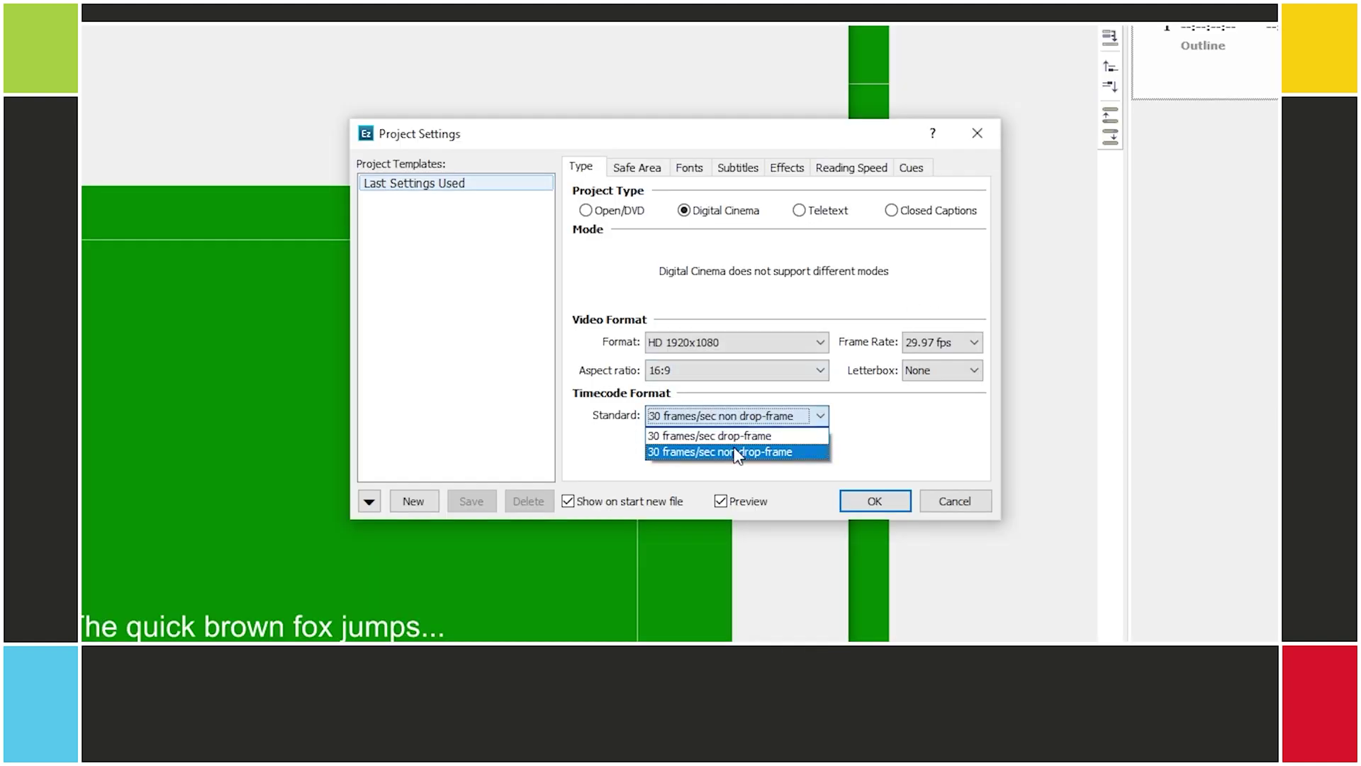
{"action": "left_click", "coordinate": [729, 431]}
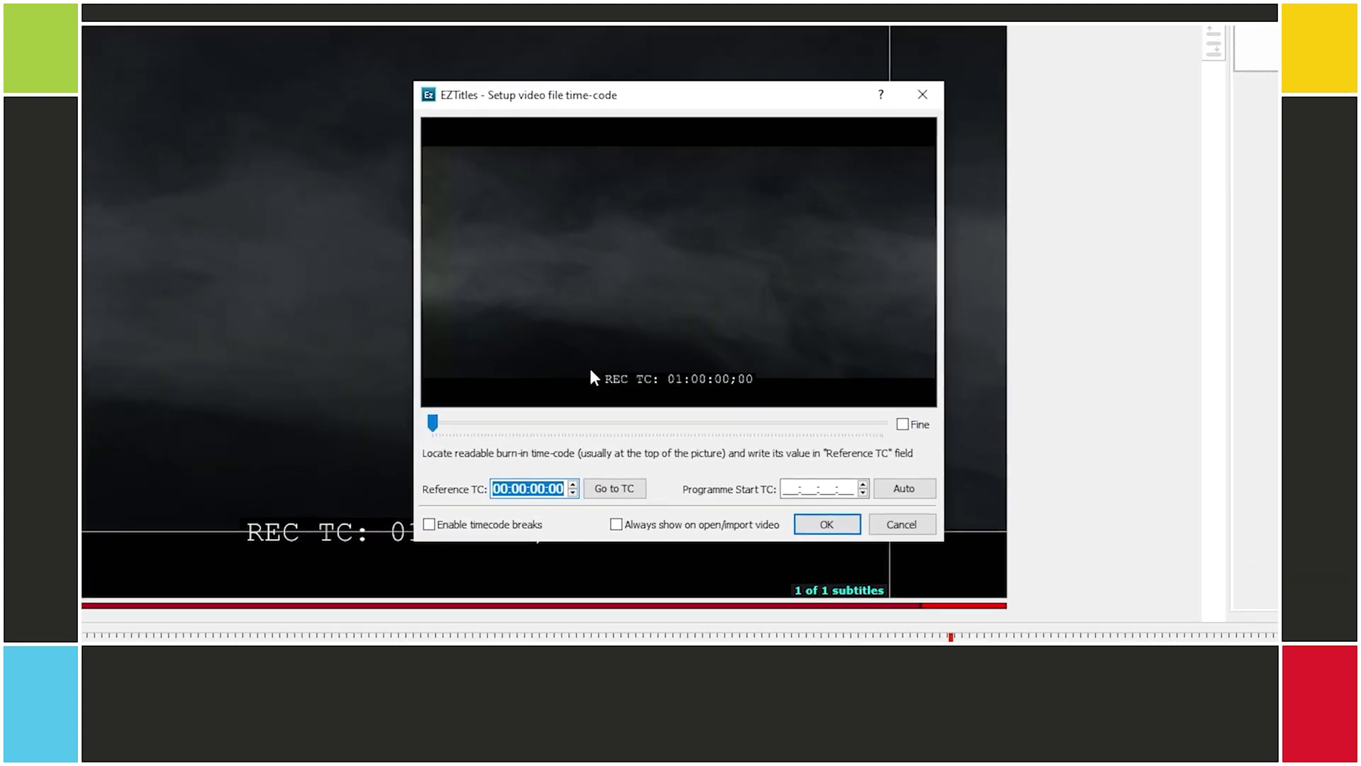
{"action": "type", "text": "01:00:00:"}
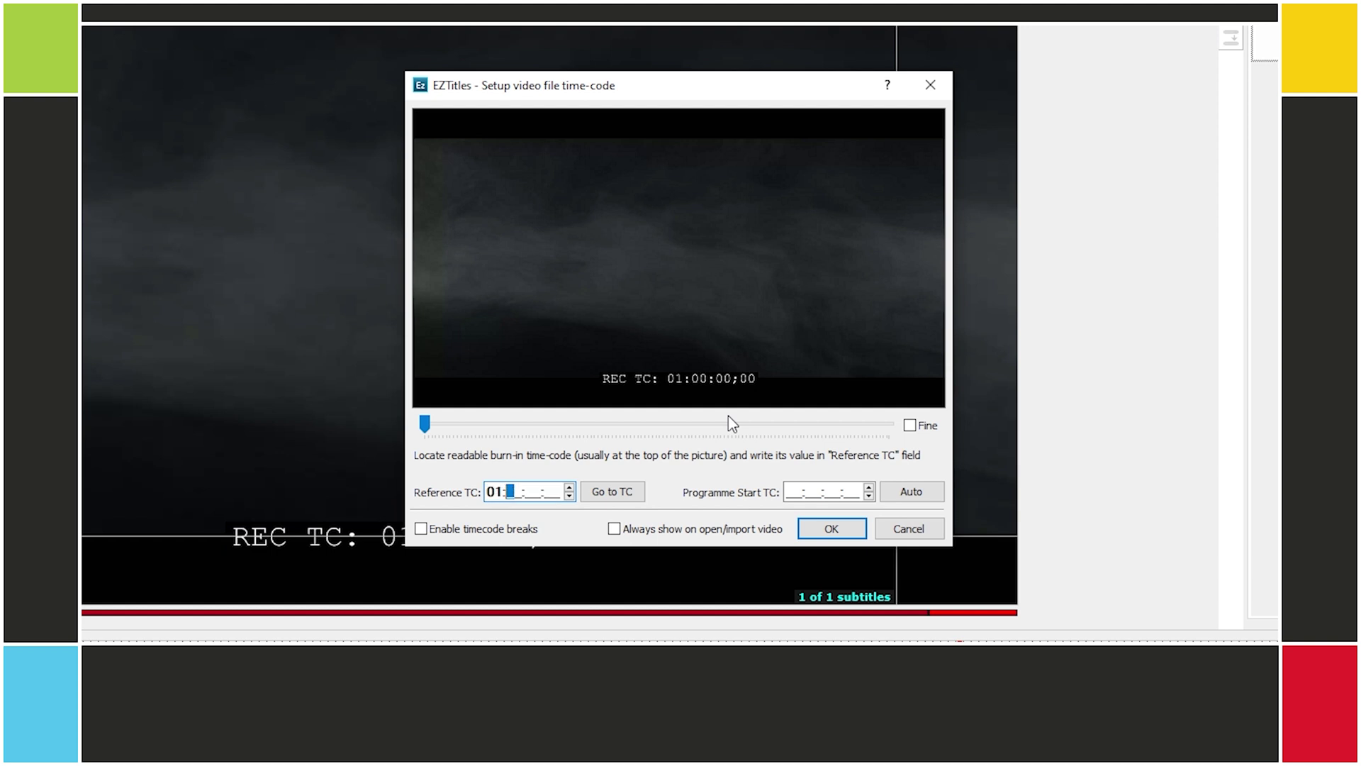
{"action": "type", "text": "00"}
{"action": "left_click", "coordinate": [837, 537]}
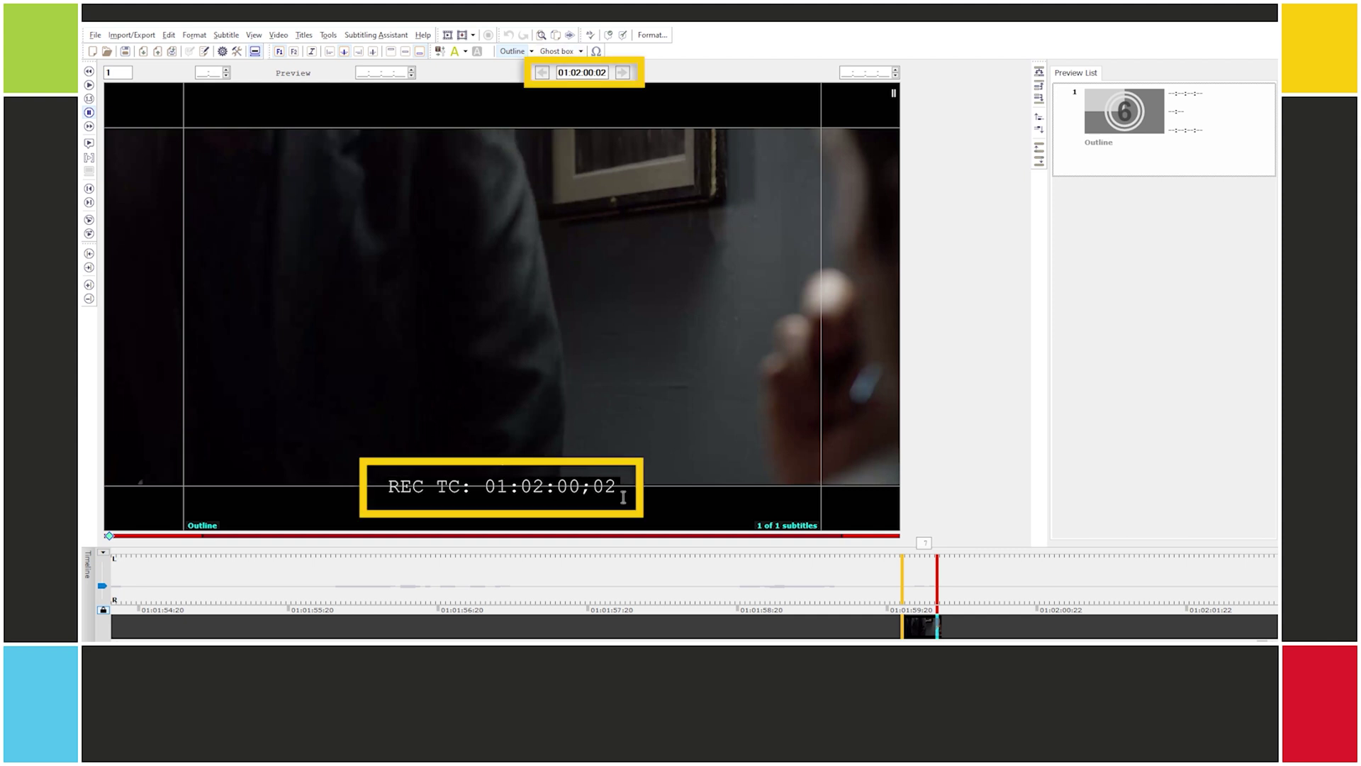
- Load the next example at reference 01:00:00:00; its end frame 01:02:00:03 differs from REC TC 01:01:59:29
{"action": "left_click", "coordinate": [278, 35]}
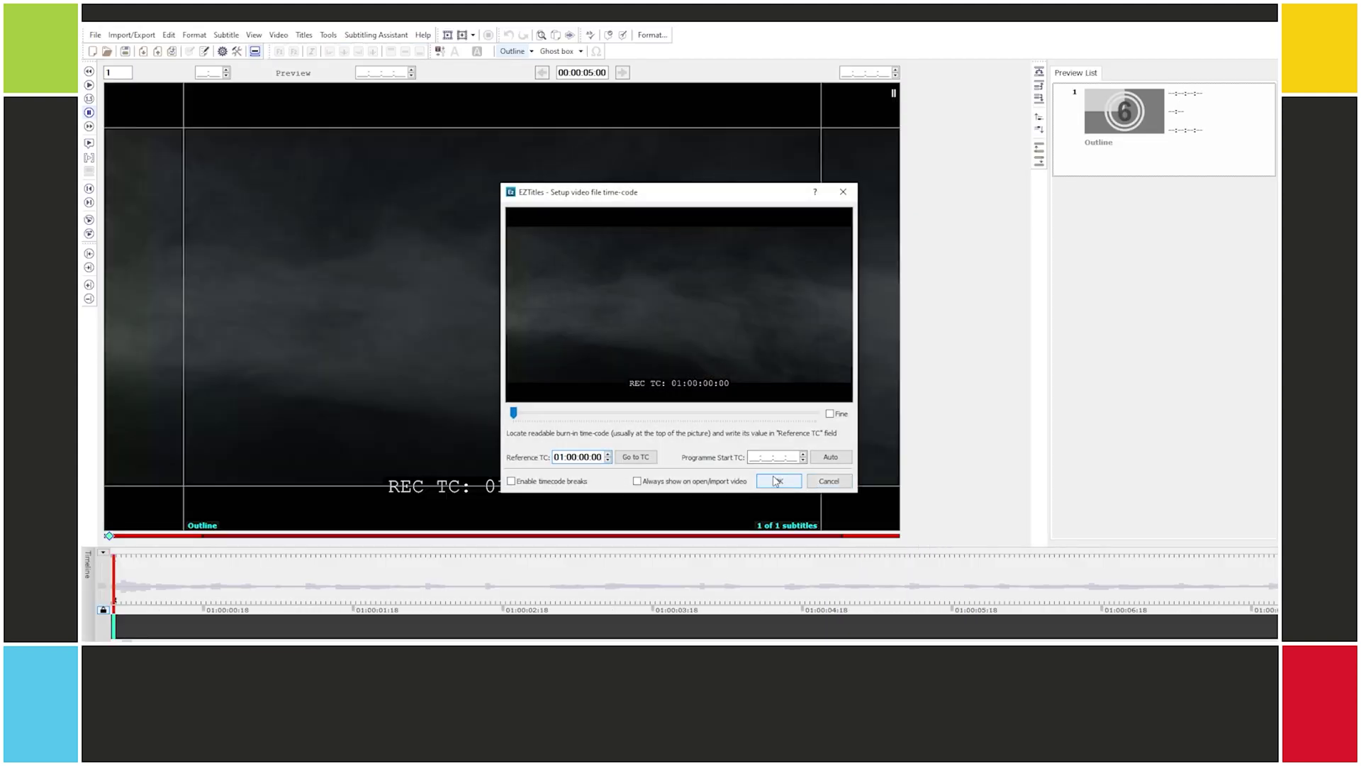
{"action": "key", "text": "Return"}
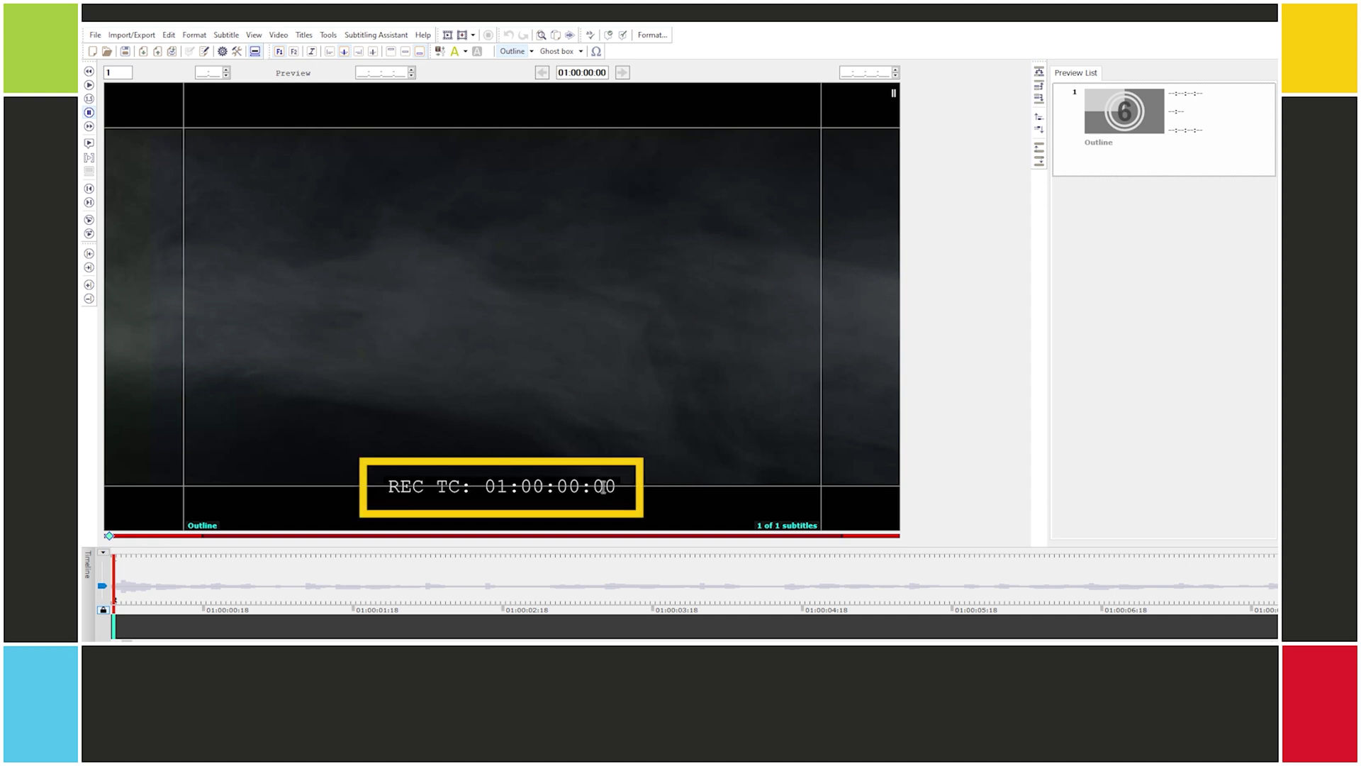
{"action": "left_click", "coordinate": [246, 589]}
{"action": "key", "text": "alt+End"}
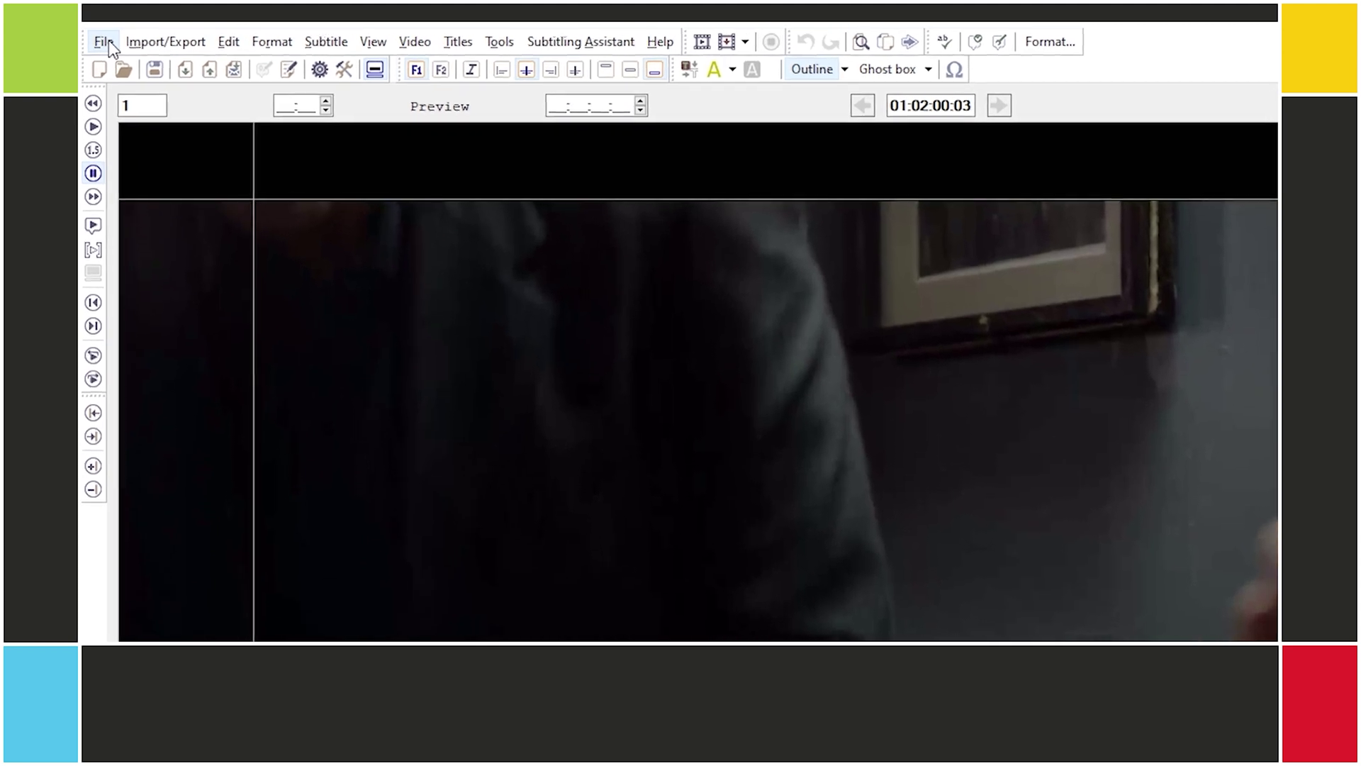
- Set the project Standard to 30 frames/sec non drop-frame and confirm 01:01:59:10 matches the REC TC
{"action": "left_click", "coordinate": [95, 35]}
{"action": "left_click", "coordinate": [174, 320]}
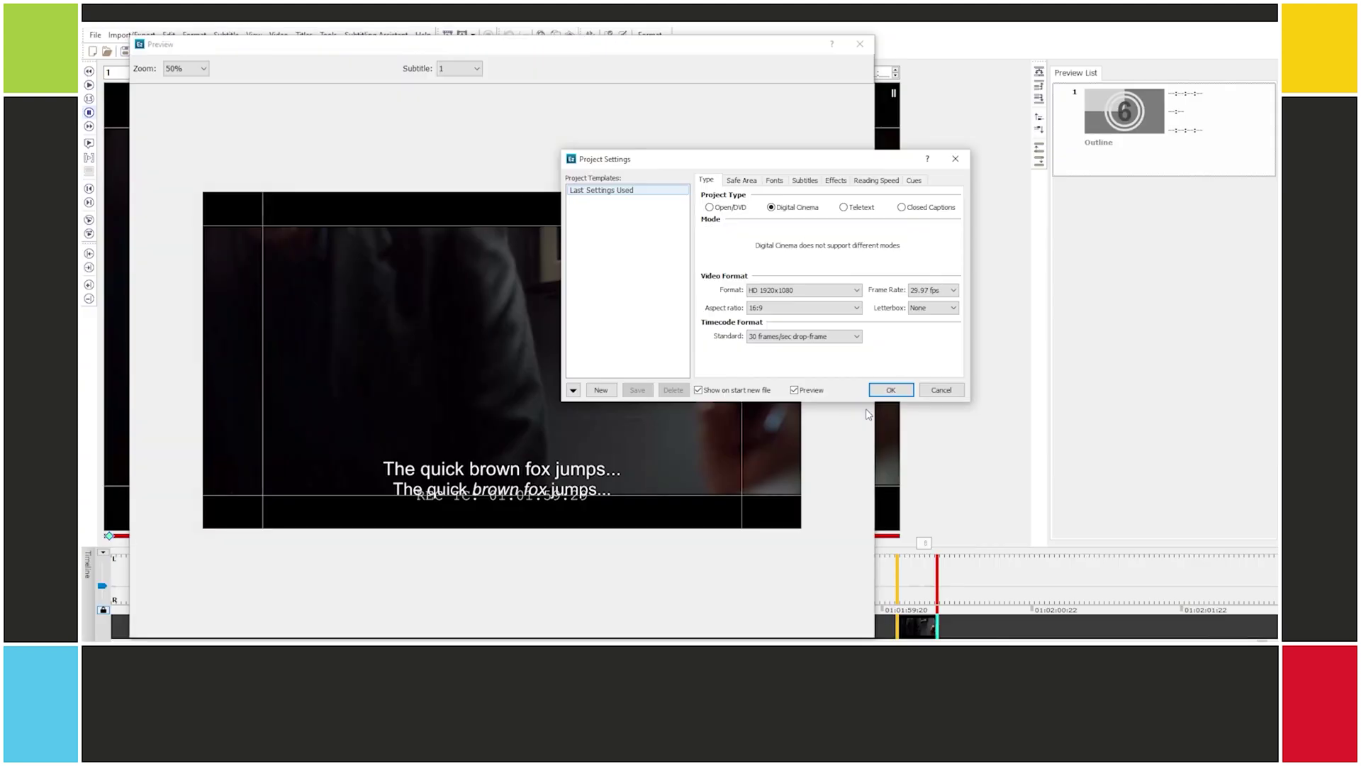
{"action": "left_click", "coordinate": [797, 336]}
{"action": "left_click", "coordinate": [797, 356]}
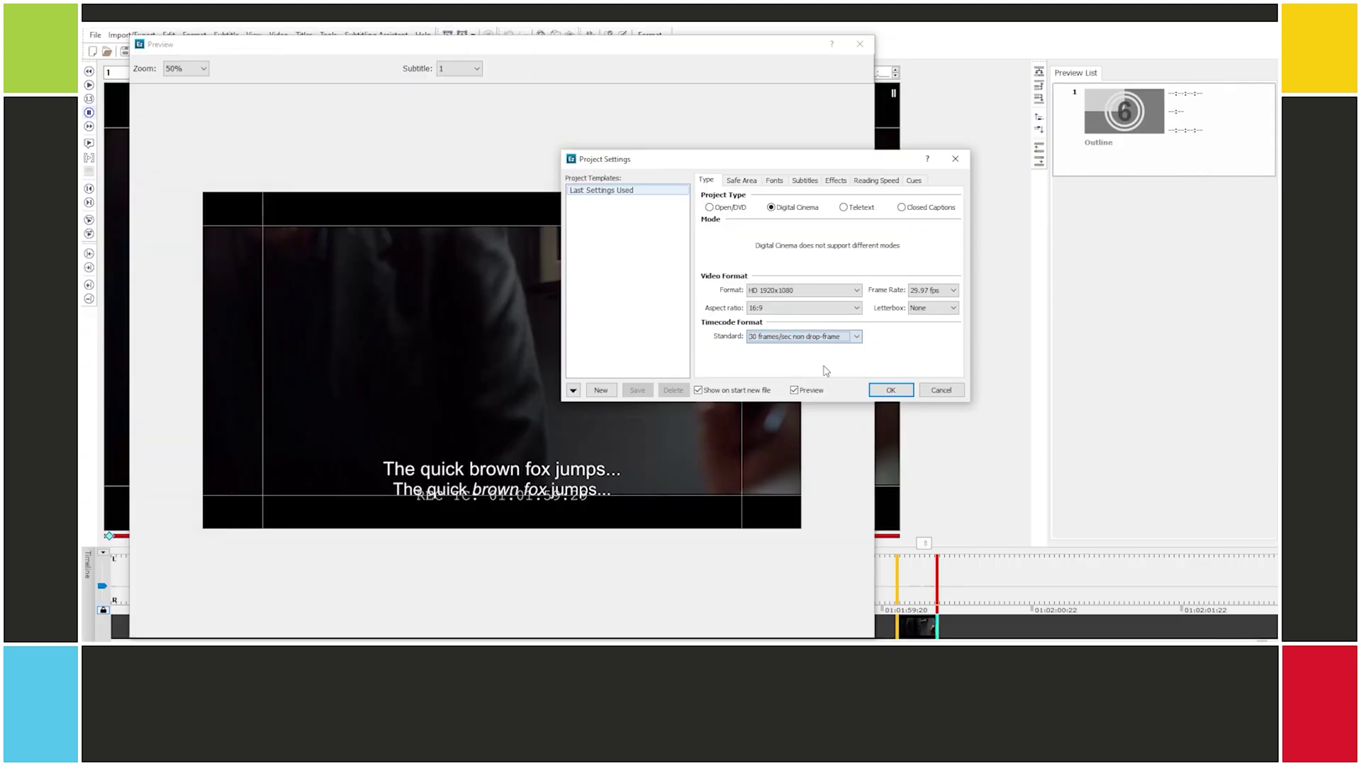
{"action": "left_click", "coordinate": [889, 390]}
{"action": "left_click", "coordinate": [843, 603]}
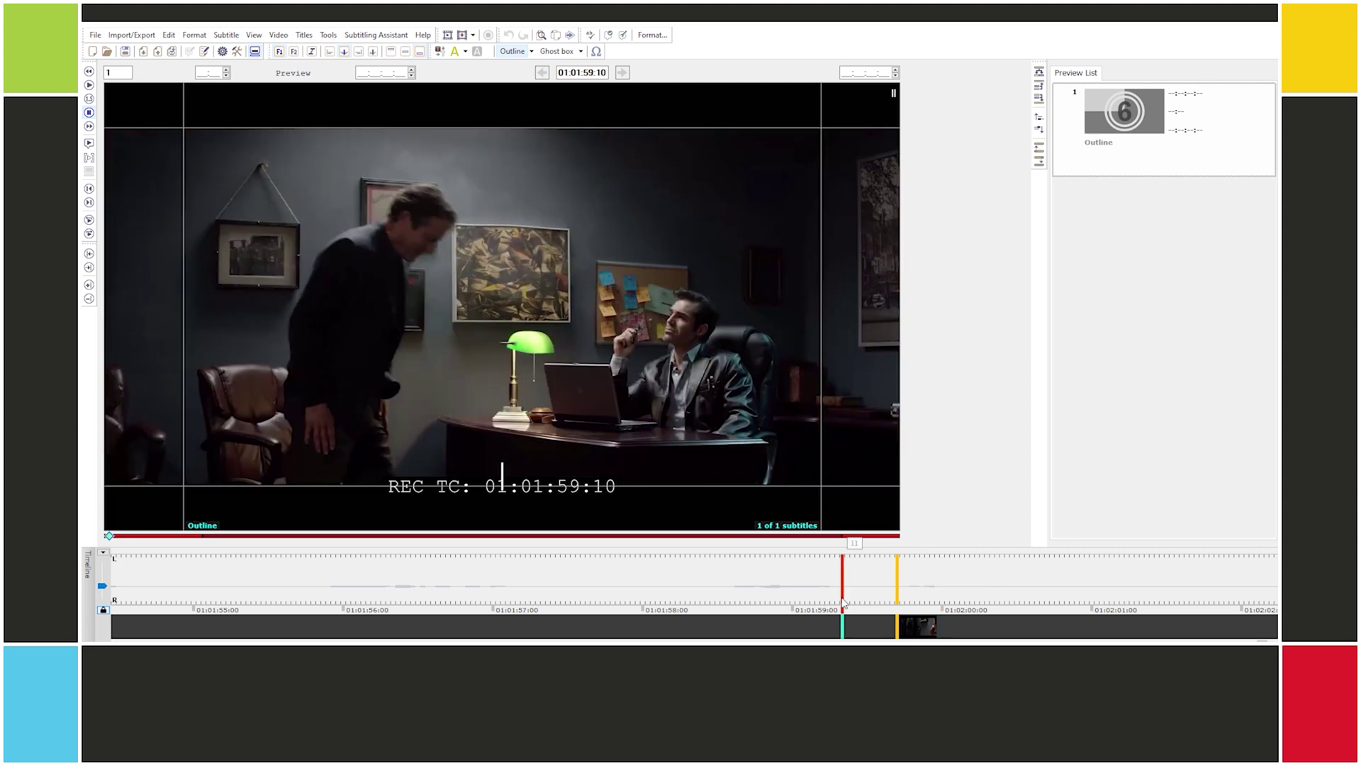